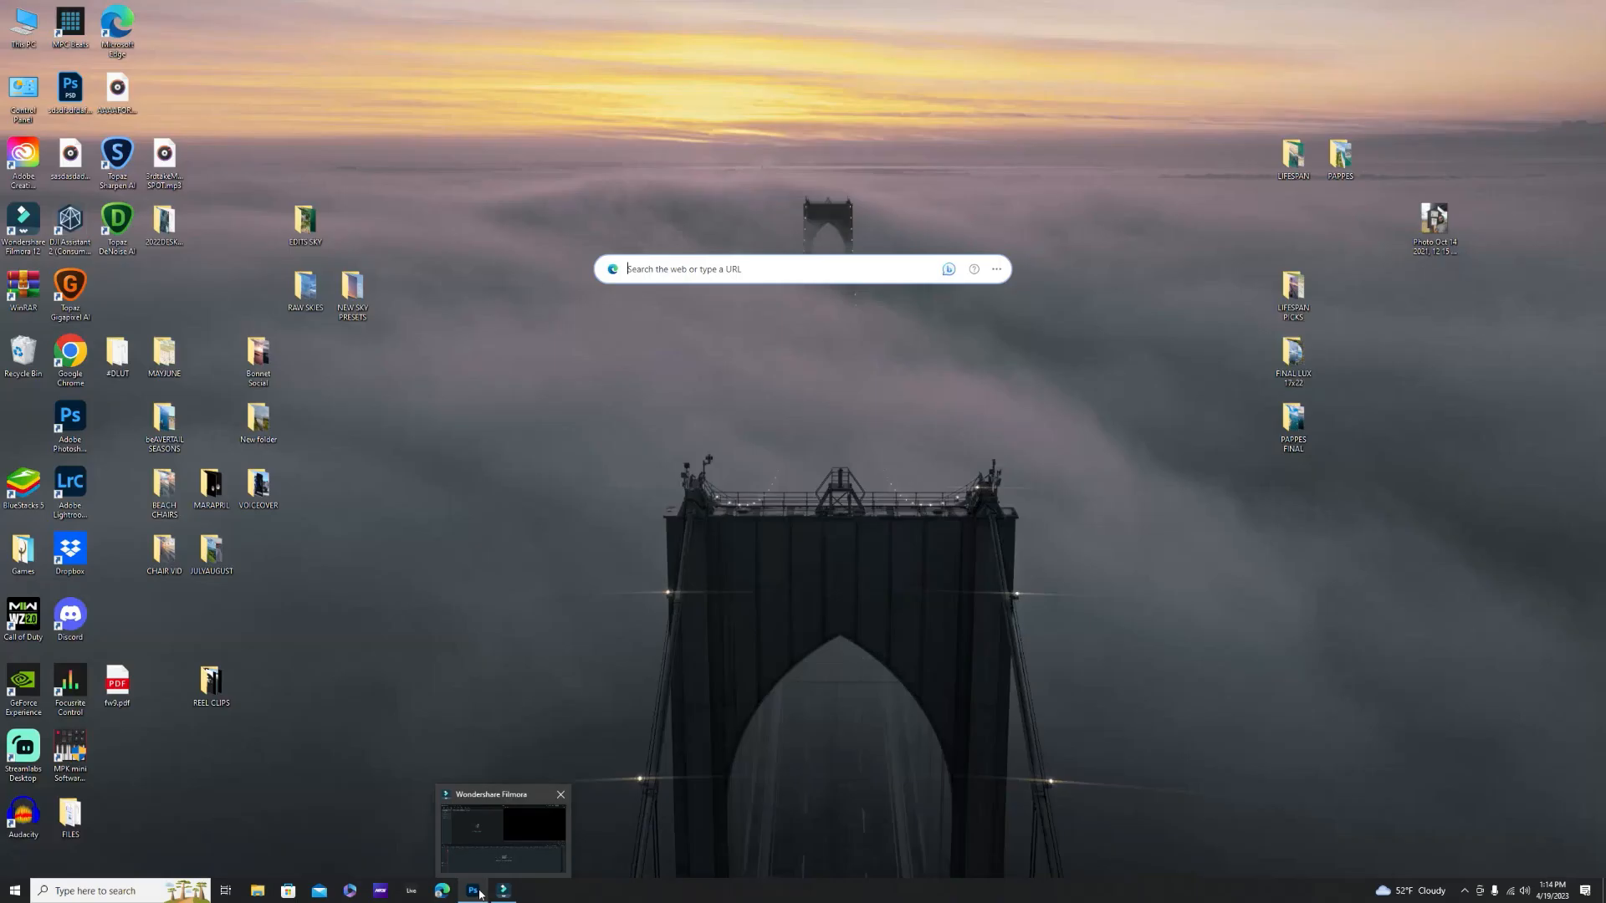
- Switch to Photoshop and open the OCTNEWPORTLIFESPAN TIFF image from the EDITS SKY folder on the desktop
{"action": "mouse_move", "coordinate": [478, 896]}
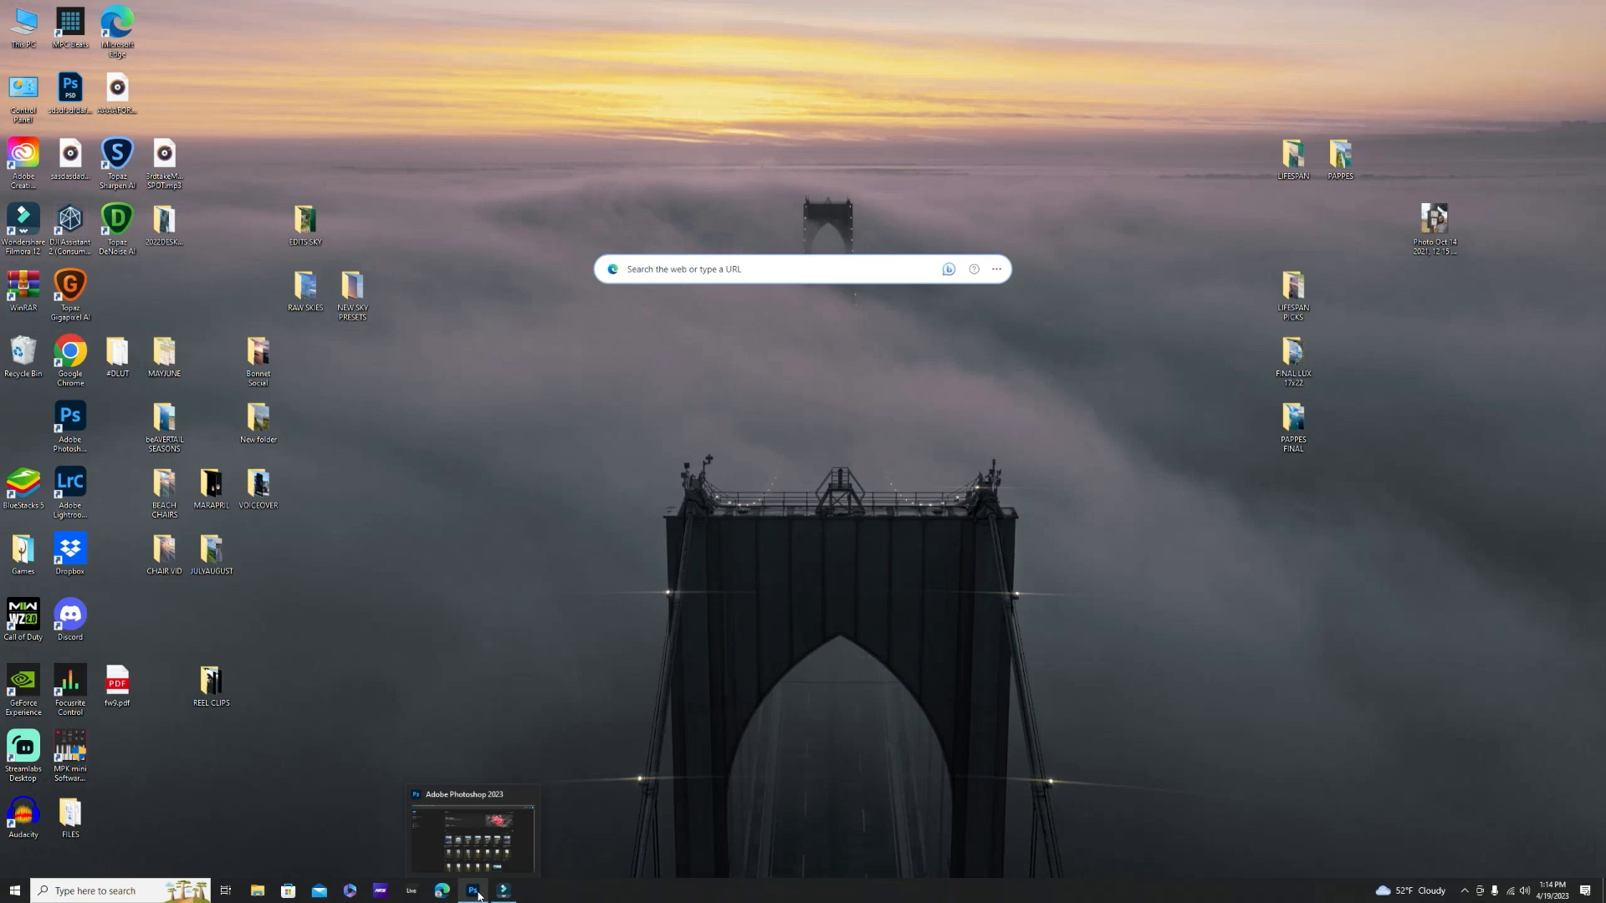
{"action": "left_click", "coordinate": [475, 893]}
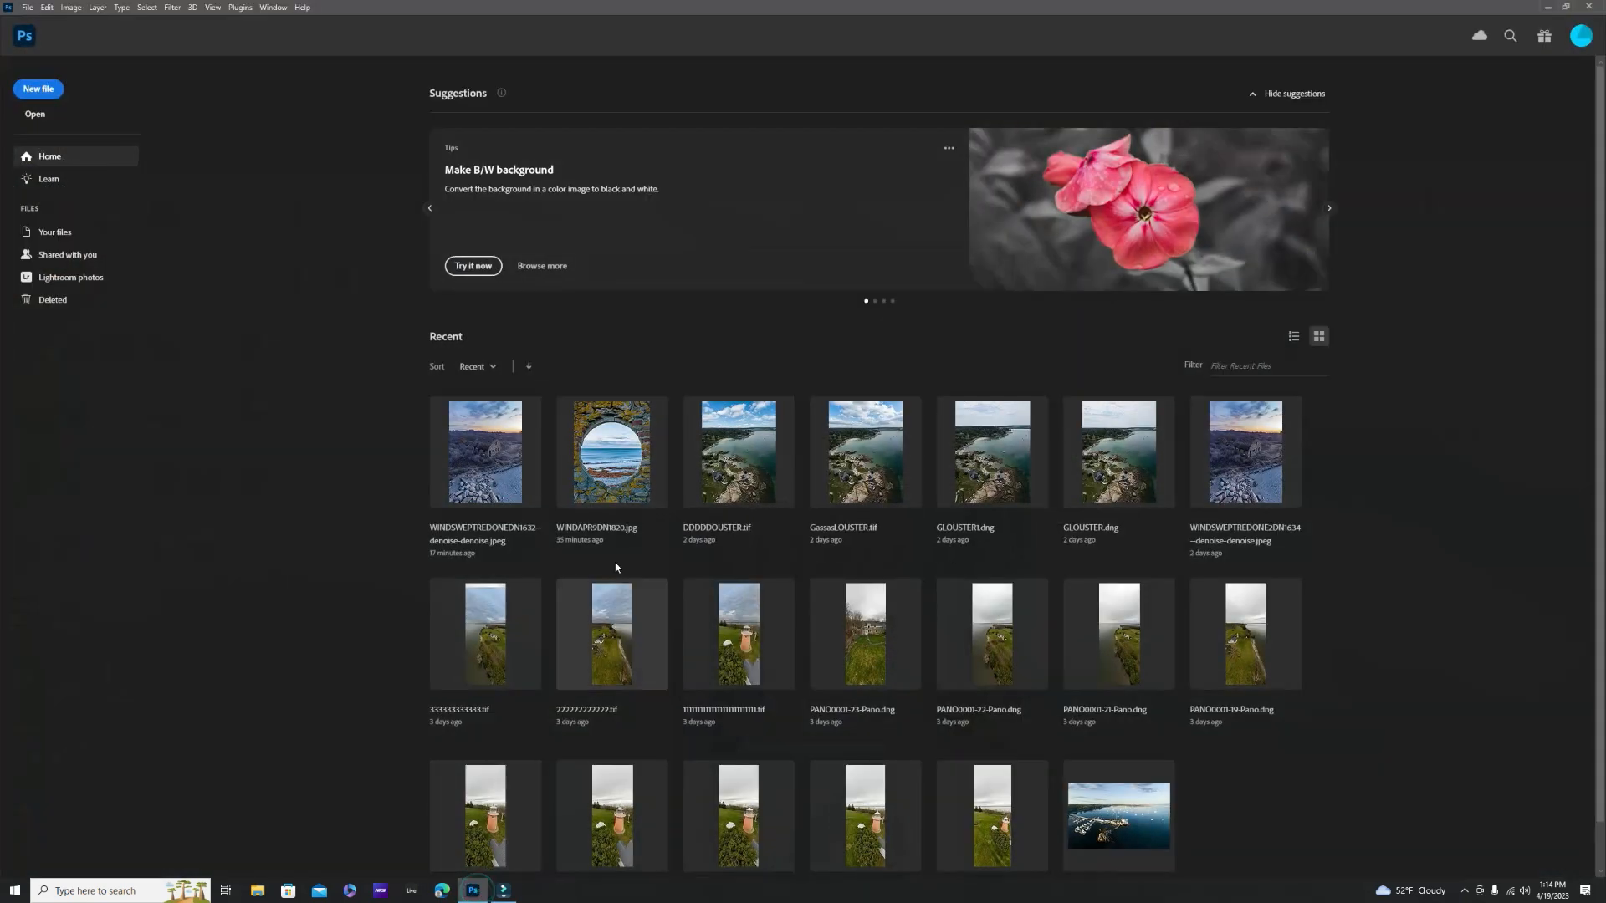
{"action": "left_click", "coordinate": [32, 118]}
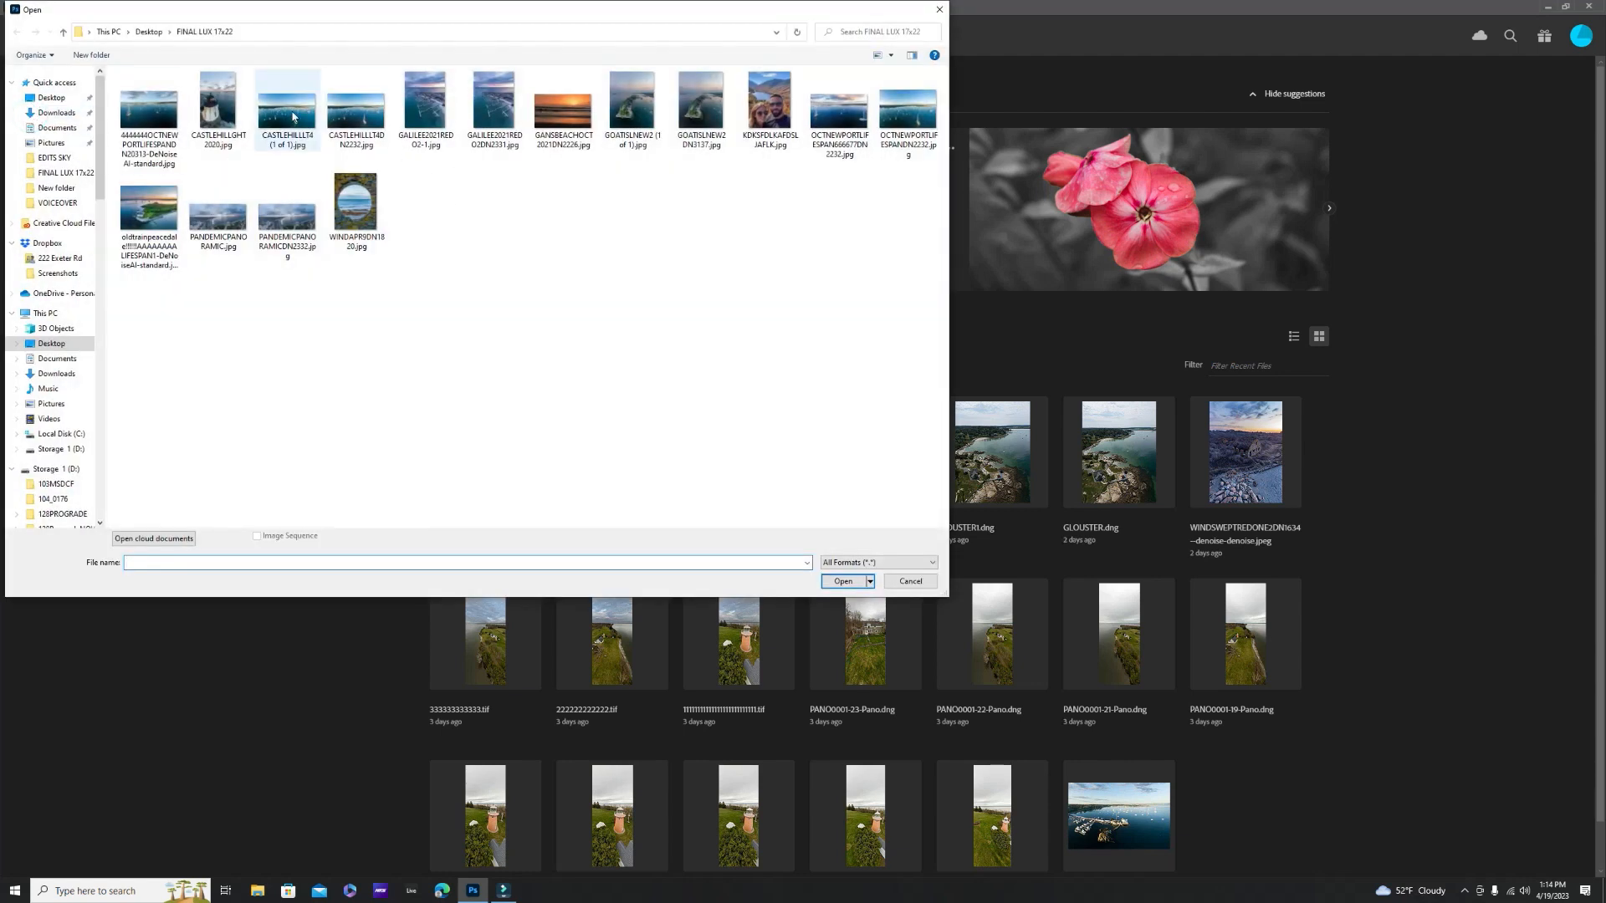
{"action": "left_click", "coordinate": [52, 98]}
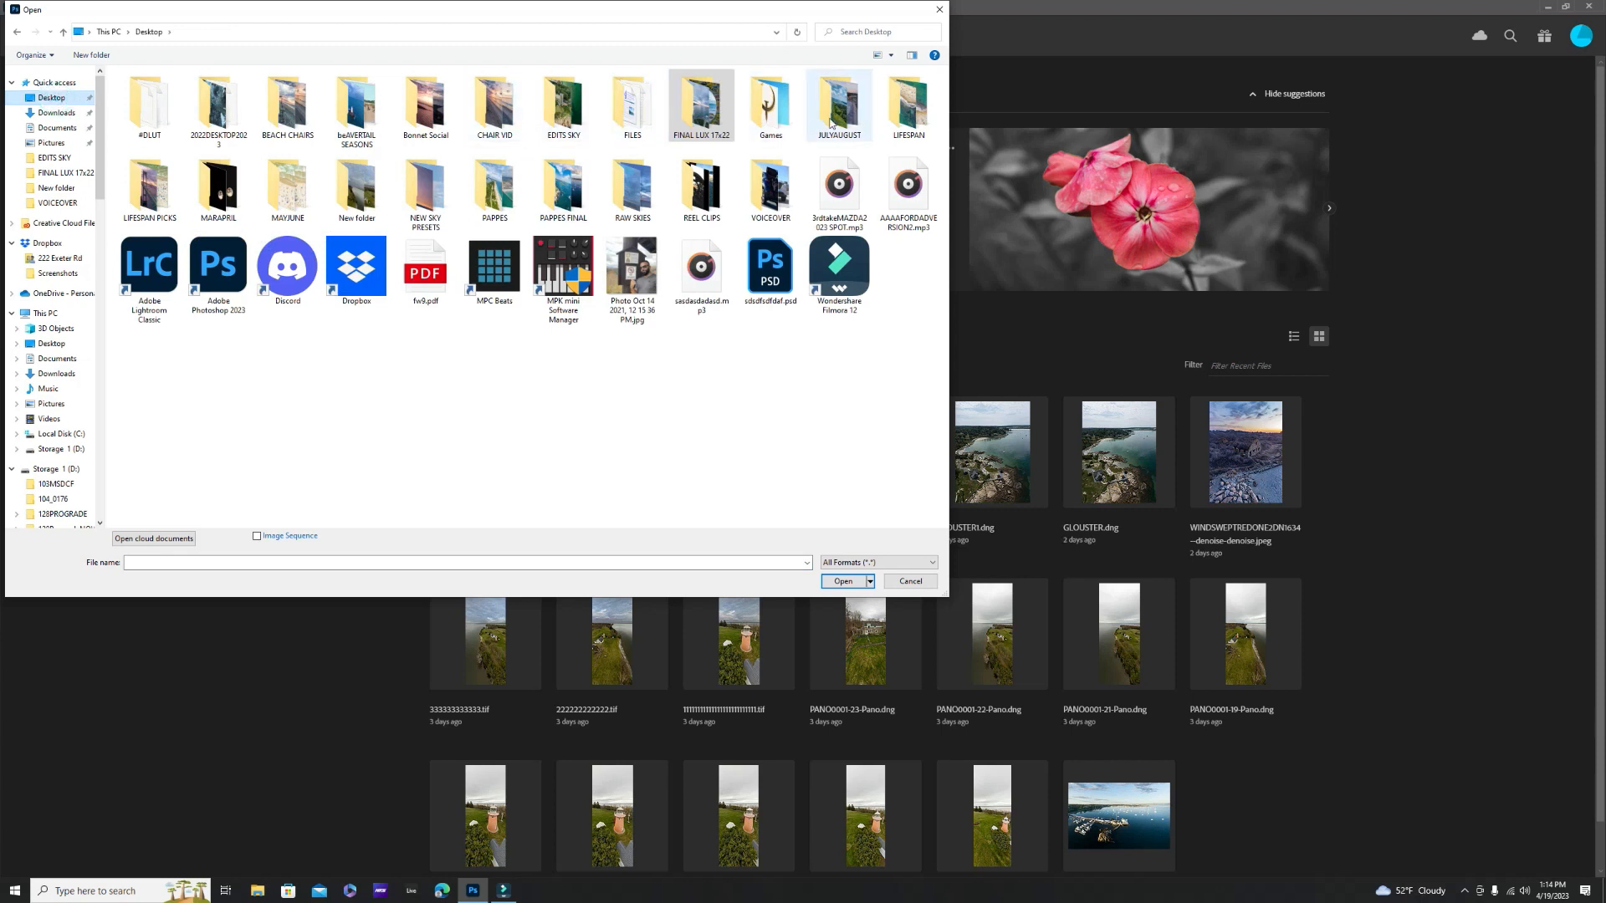
{"action": "double_click", "coordinate": [567, 120]}
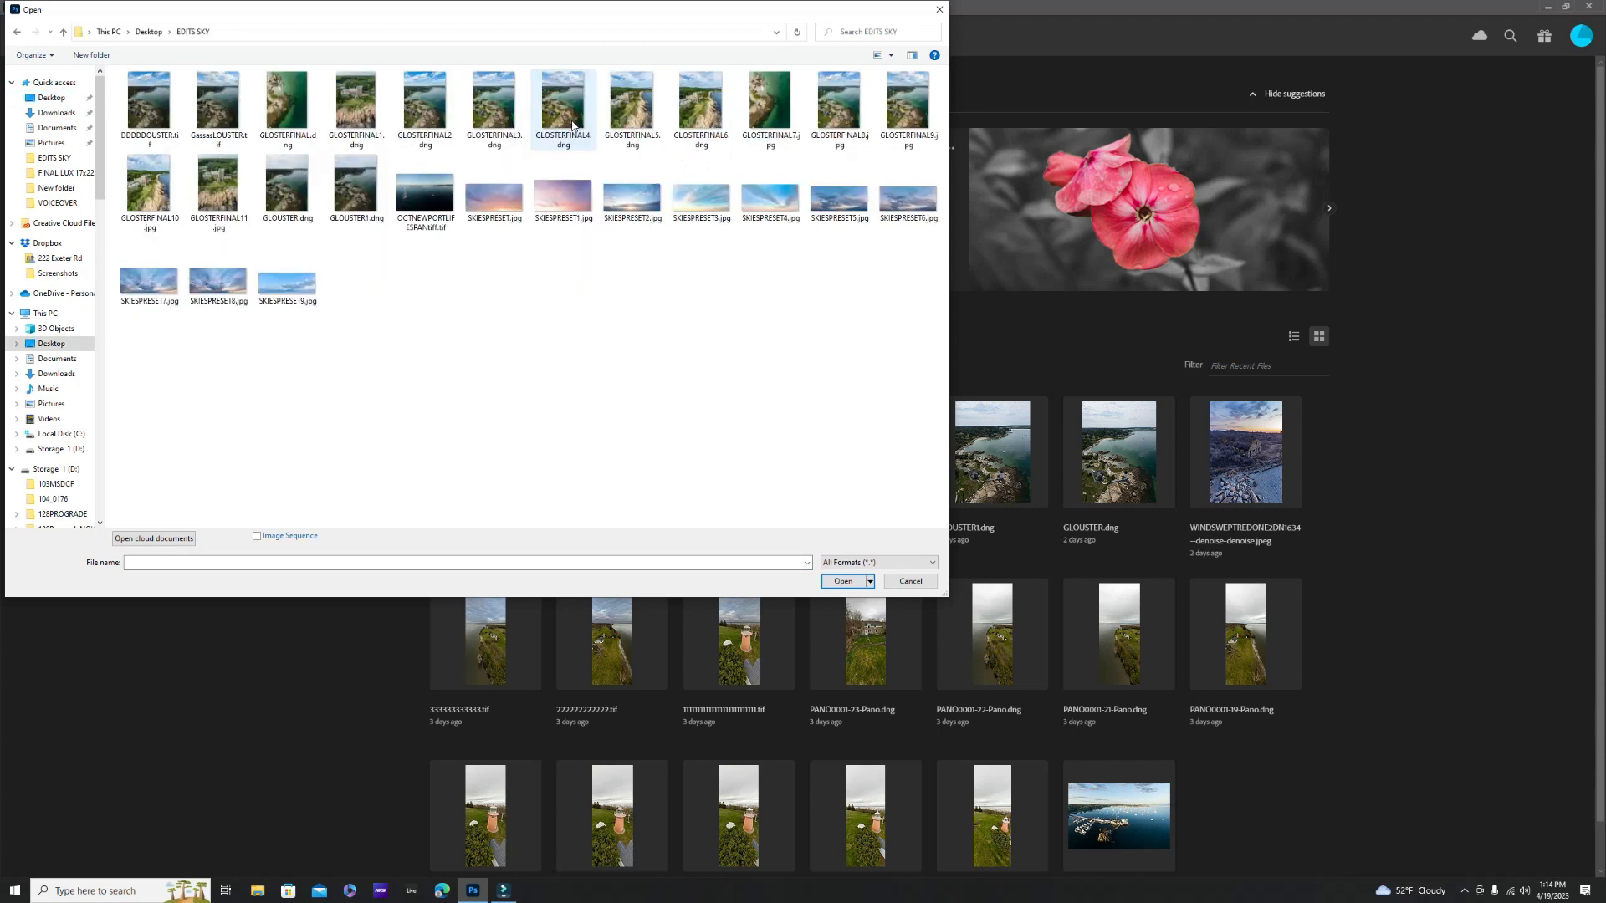
{"action": "left_click", "coordinate": [422, 199]}
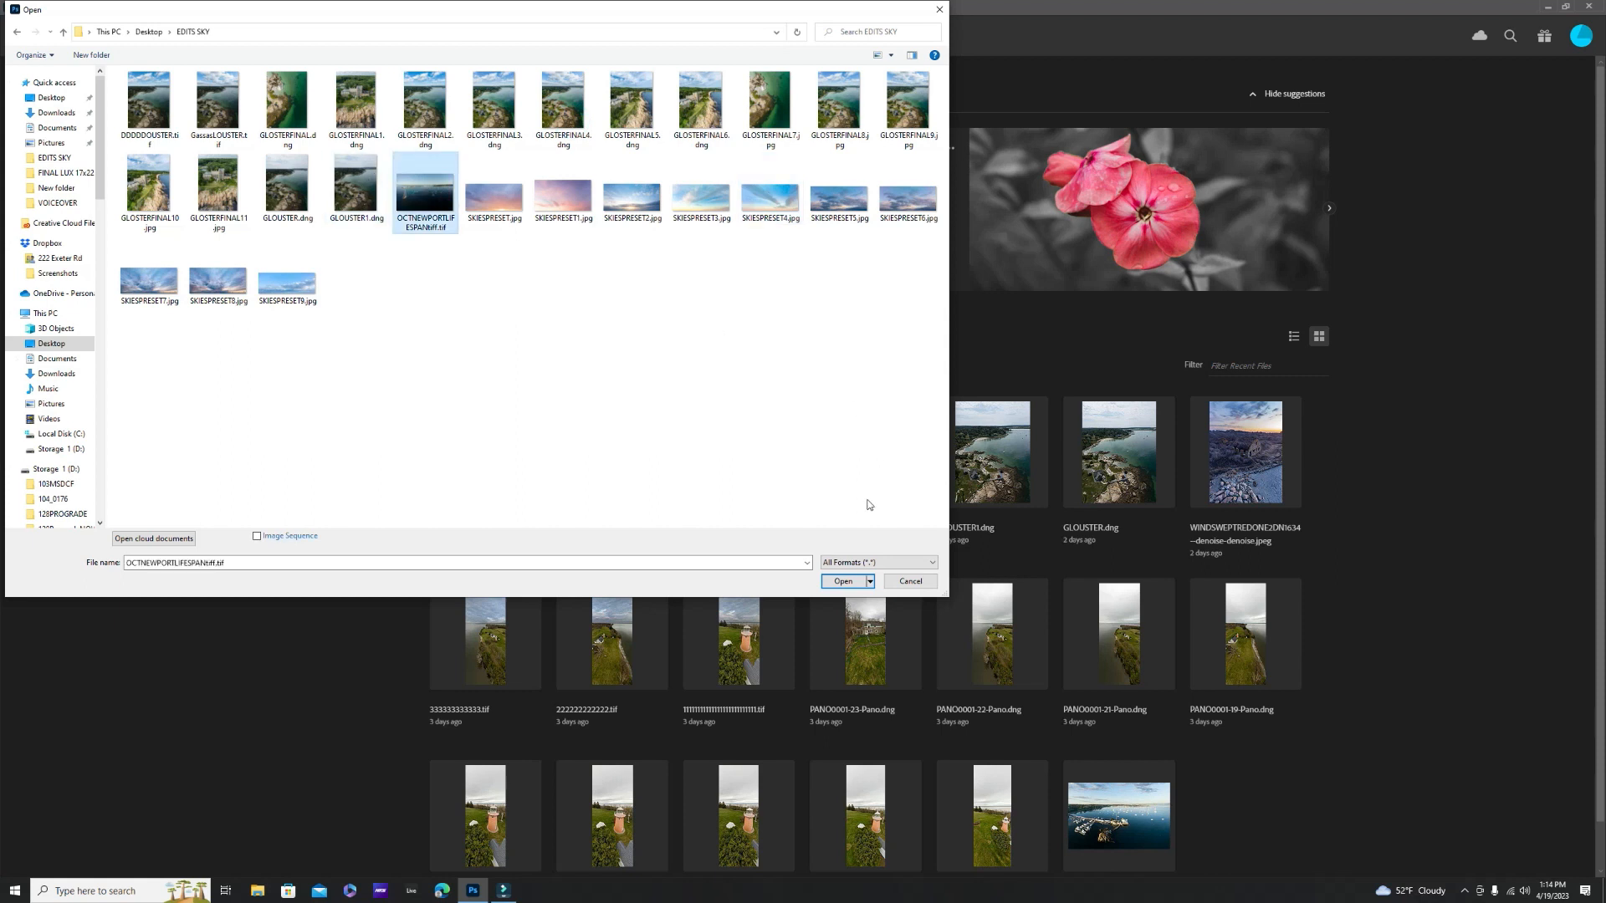
{"action": "left_click", "coordinate": [853, 580]}
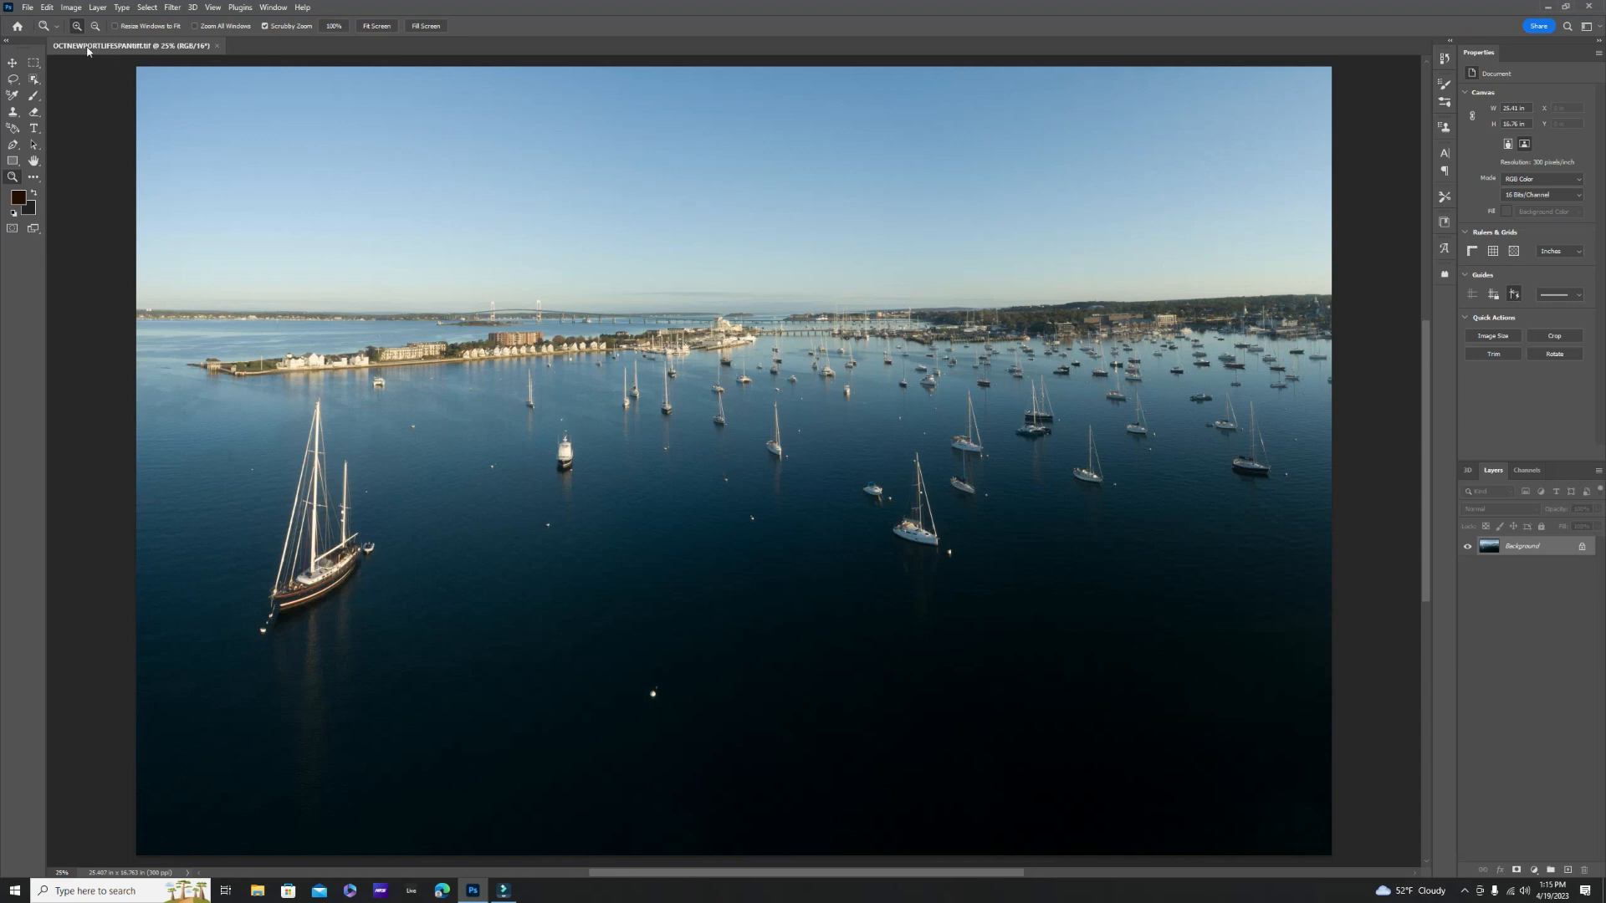
- Start Sky Replacement on the harbor photo and open its collection of sky presets
{"action": "left_click", "coordinate": [46, 8]}
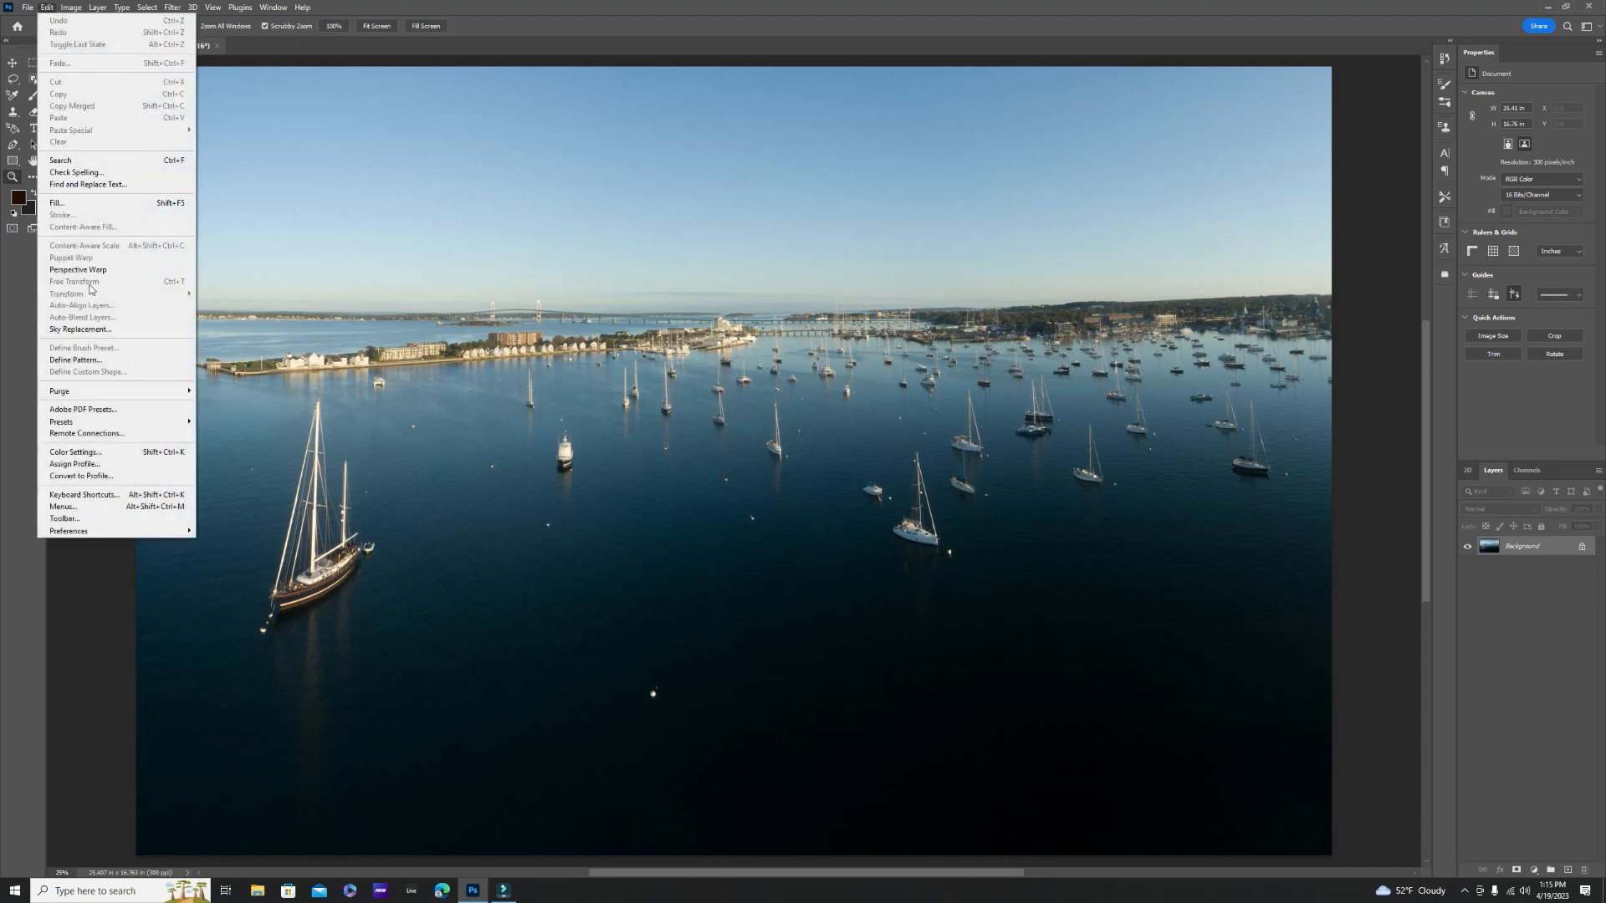
{"action": "left_click", "coordinate": [88, 330]}
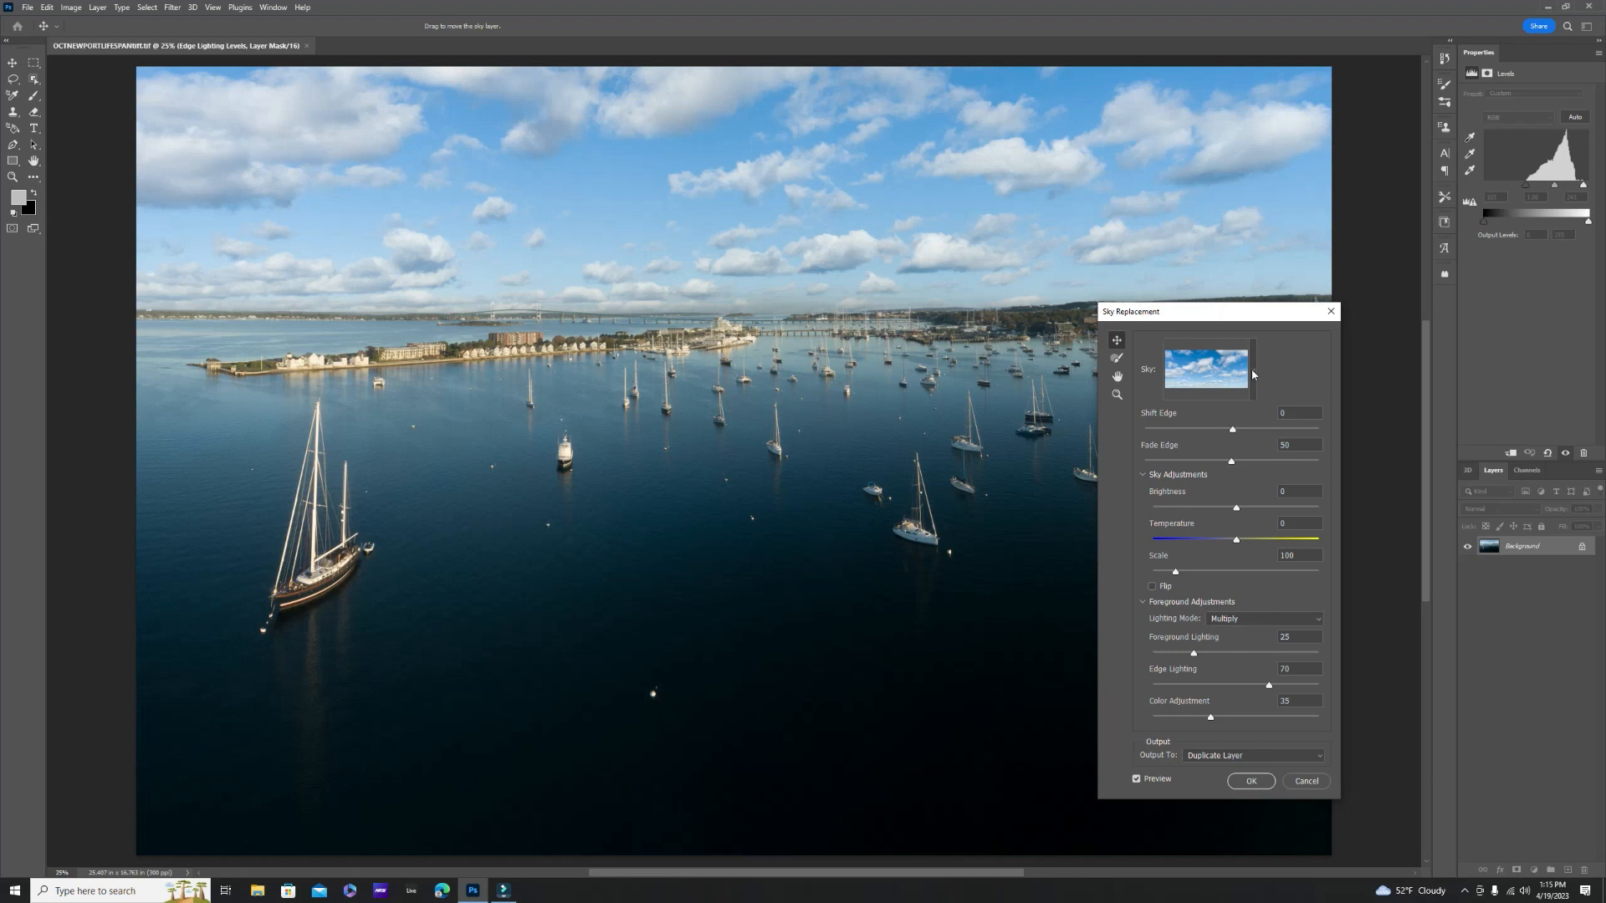
{"action": "left_click", "coordinate": [1252, 372]}
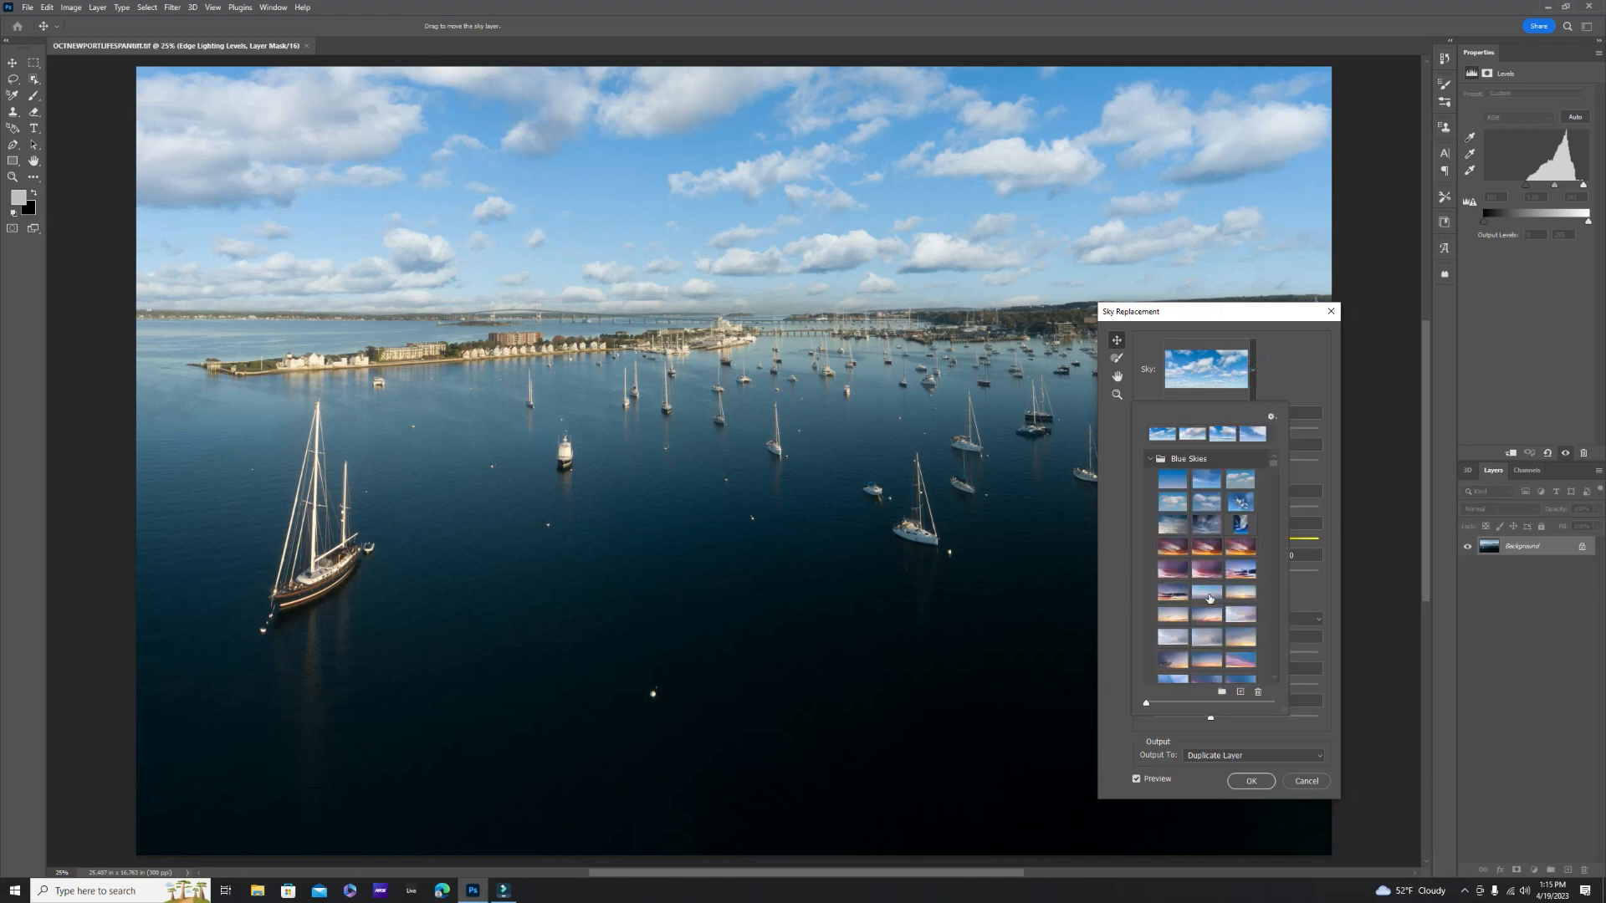
- Try a golden-lit cloud sky, a blue sky with puffy clouds and a grey-cloud sky as replacements
{"action": "left_click_drag", "start_coordinate": [1276, 466], "coordinate": [1278, 487]}
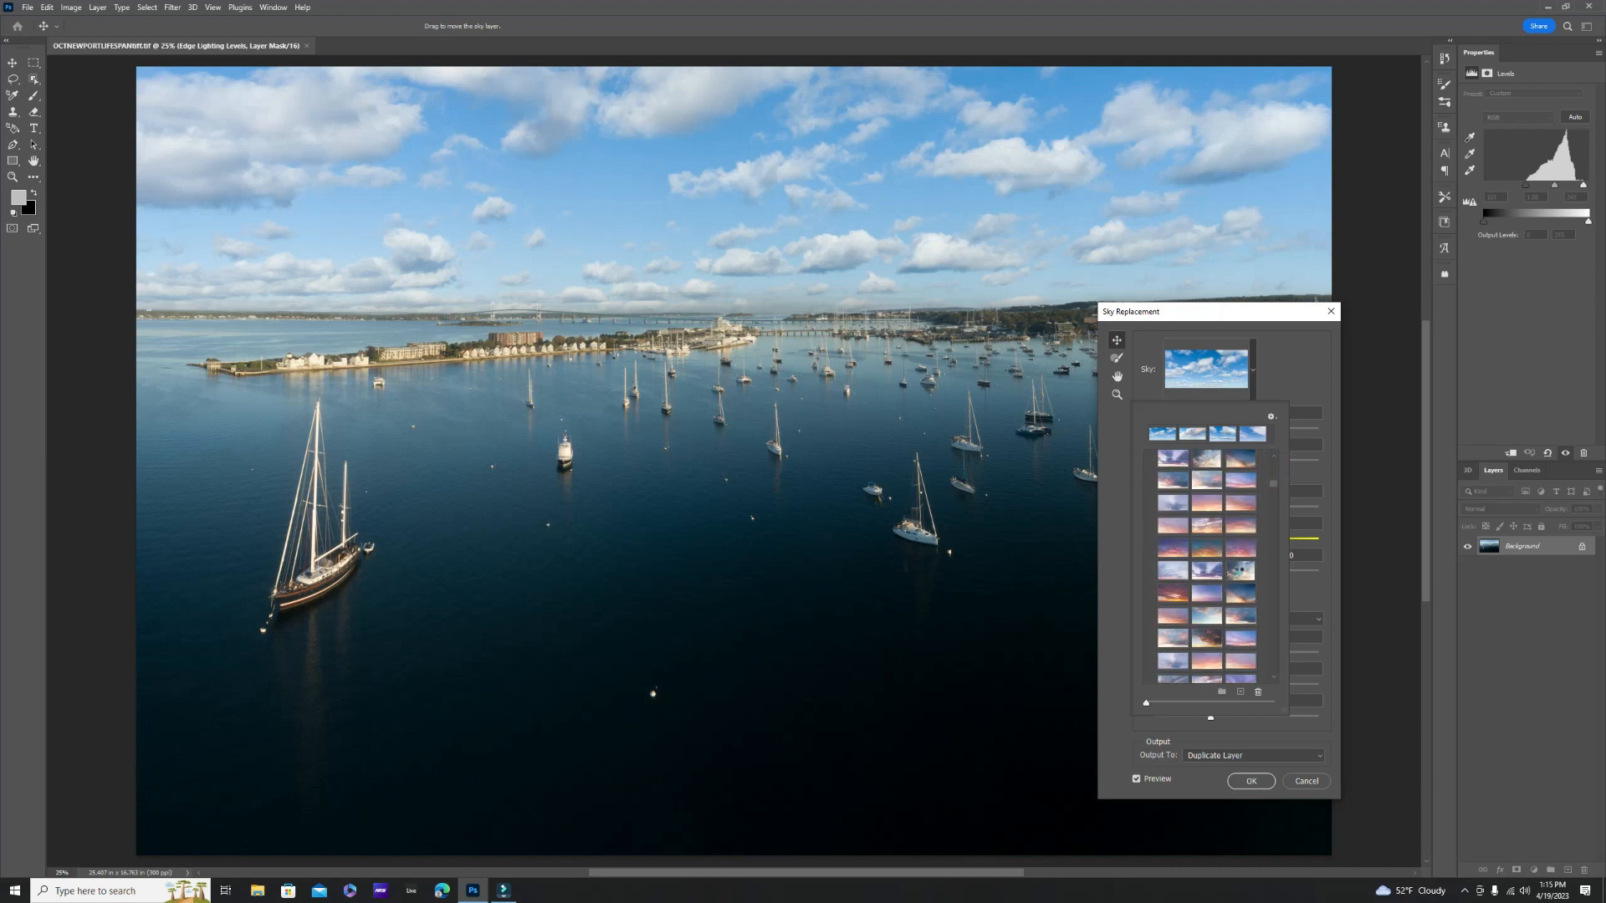
{"action": "left_click", "coordinate": [1237, 566]}
{"action": "left_click_drag", "start_coordinate": [1271, 486], "coordinate": [1273, 506]}
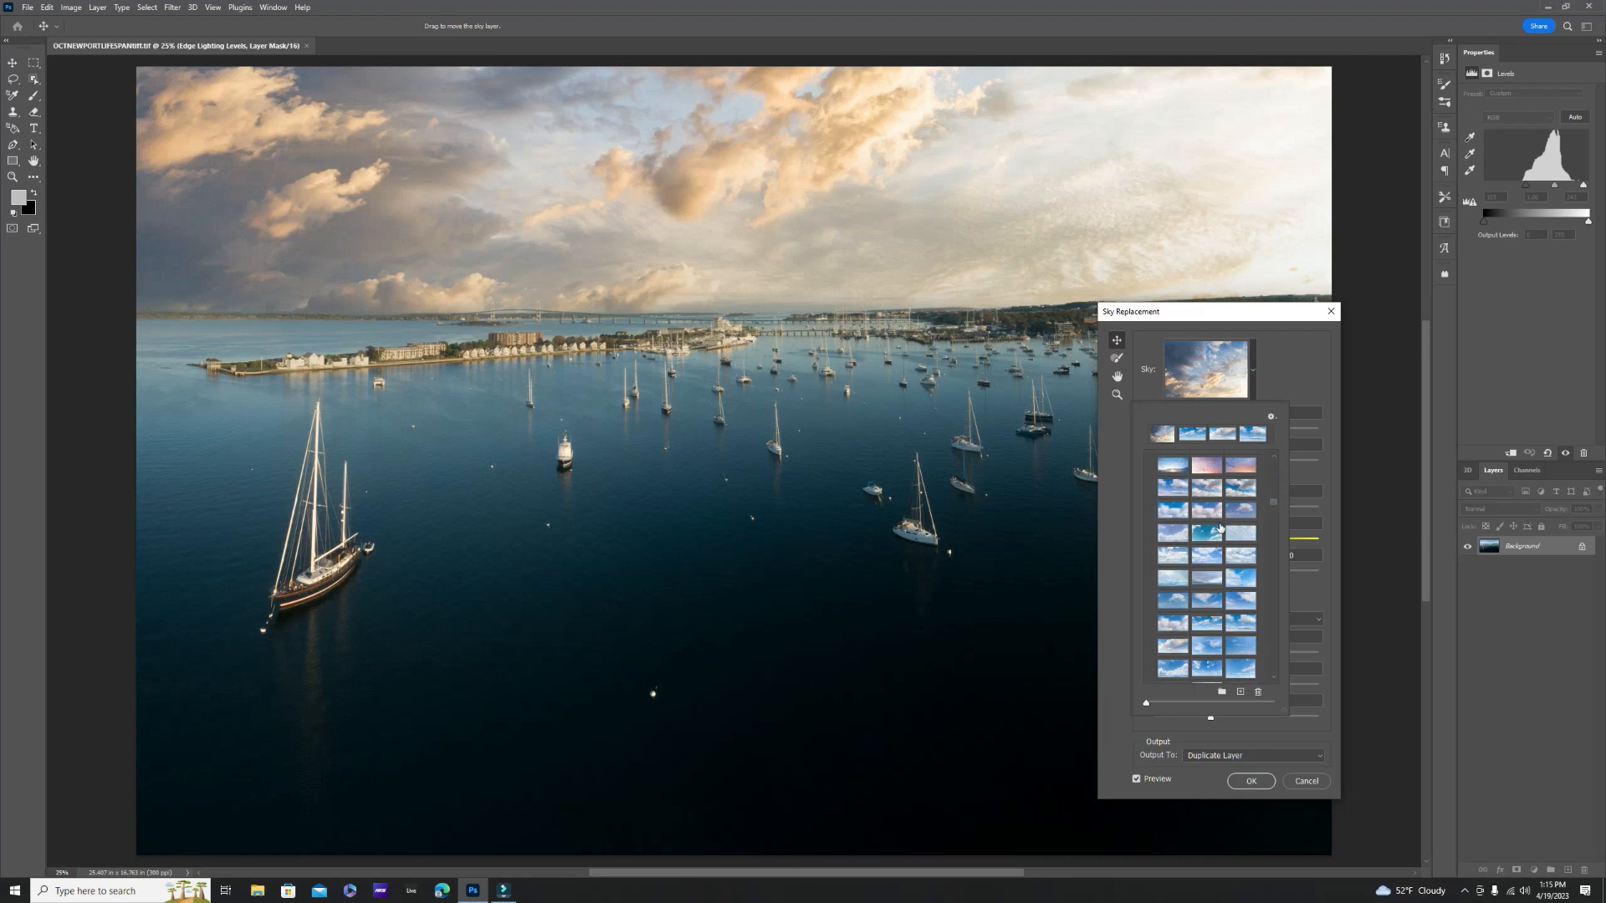
{"action": "left_click", "coordinate": [1210, 624]}
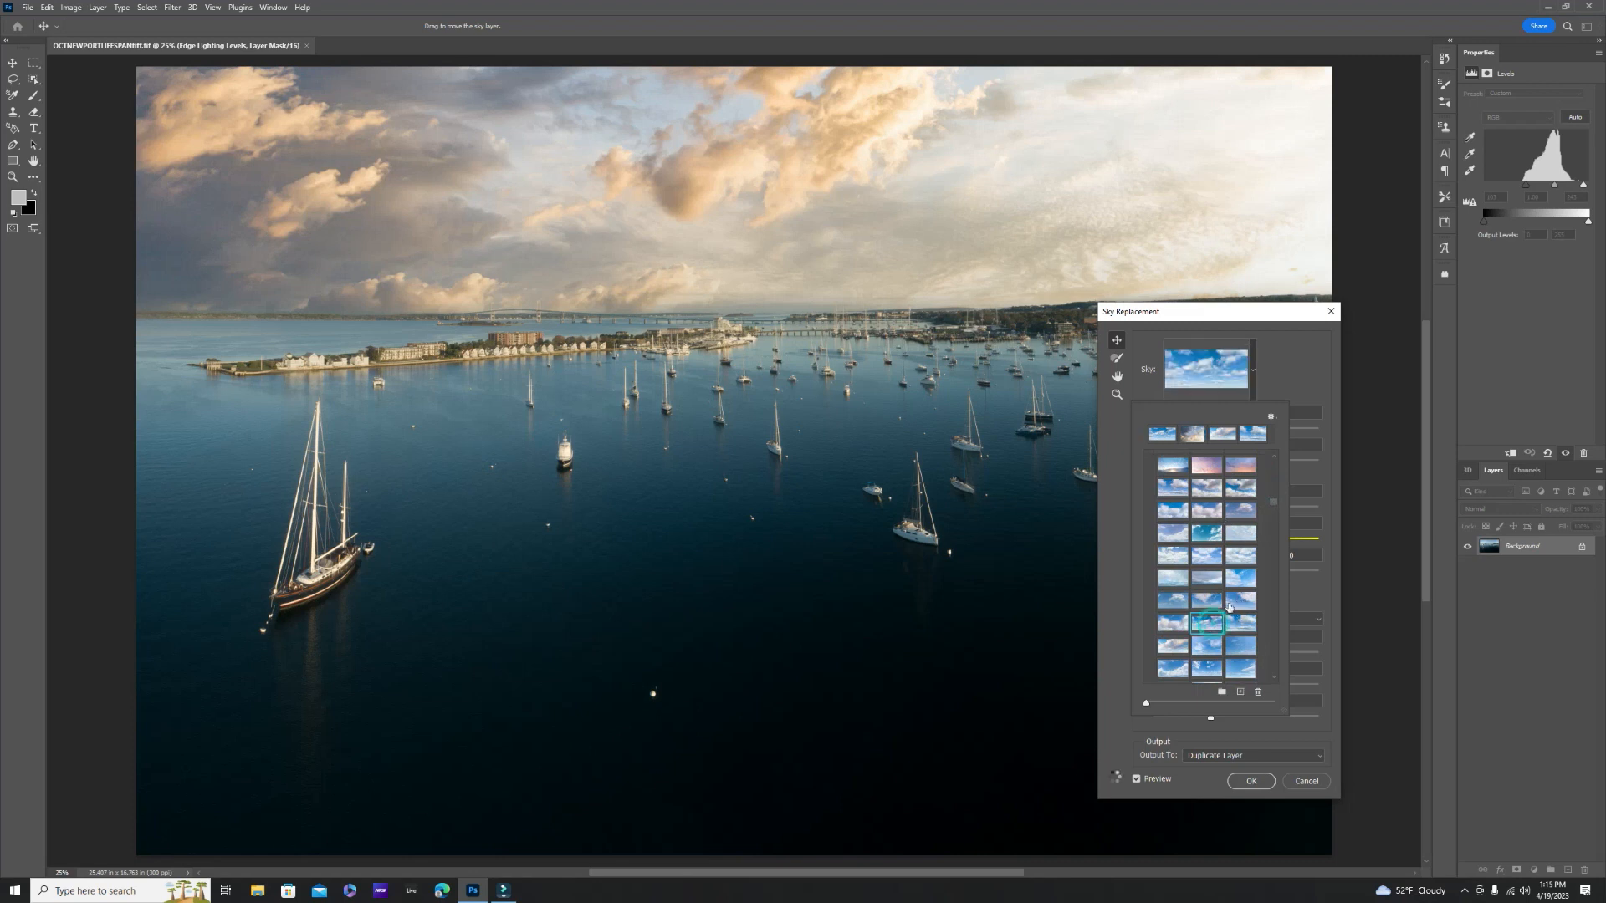
{"action": "left_click_drag", "start_coordinate": [1273, 506], "coordinate": [1275, 514]}
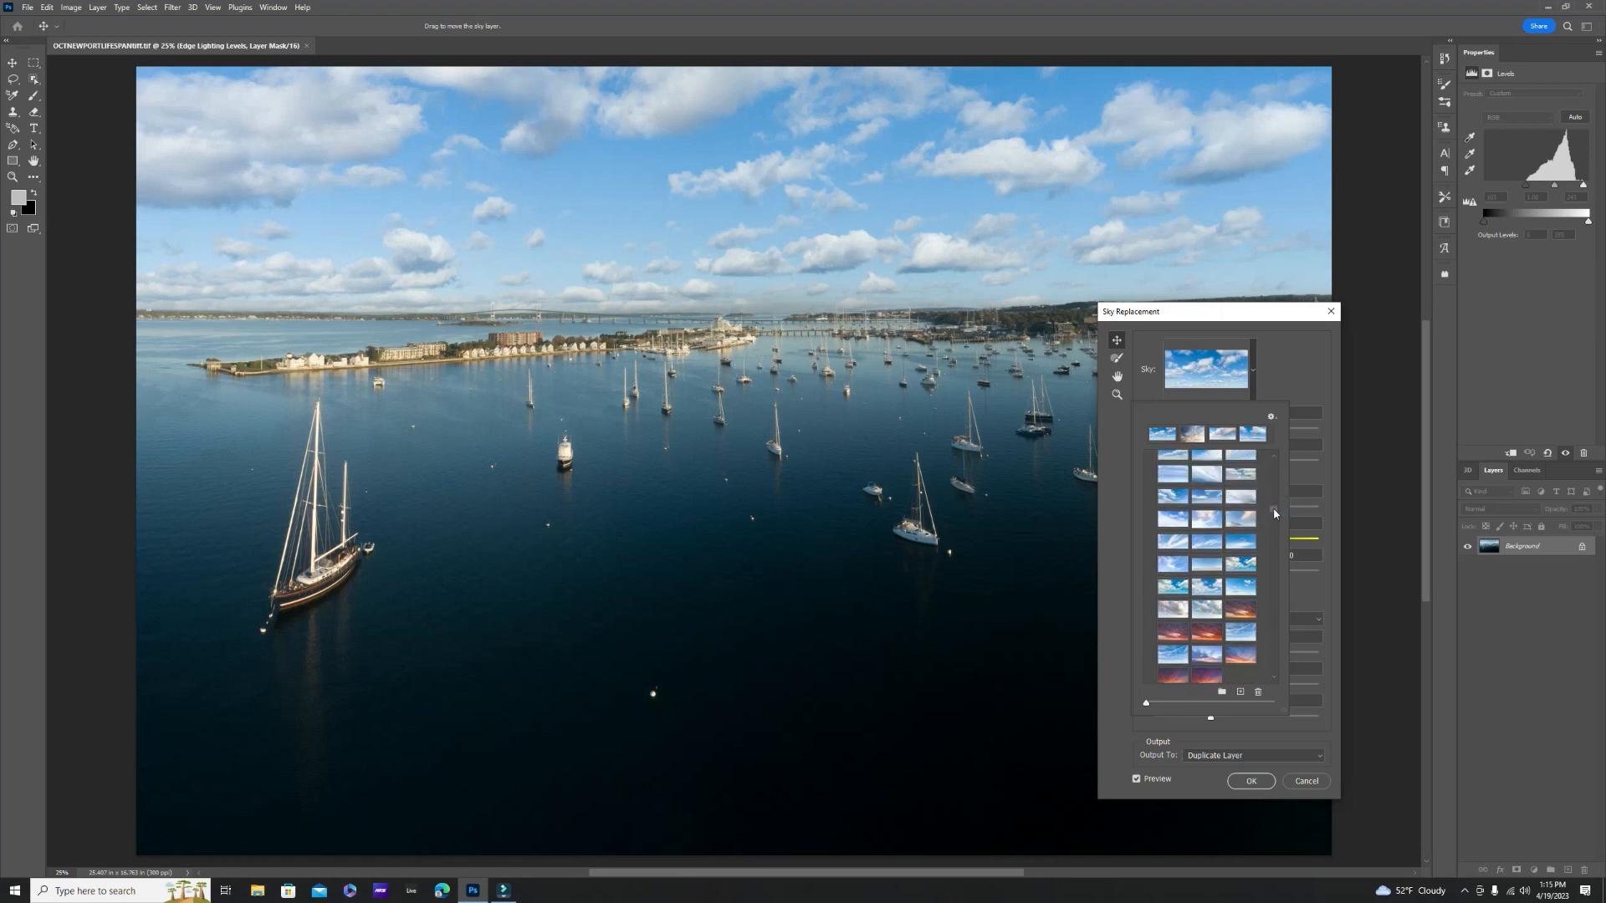
{"action": "left_click", "coordinate": [1214, 607]}
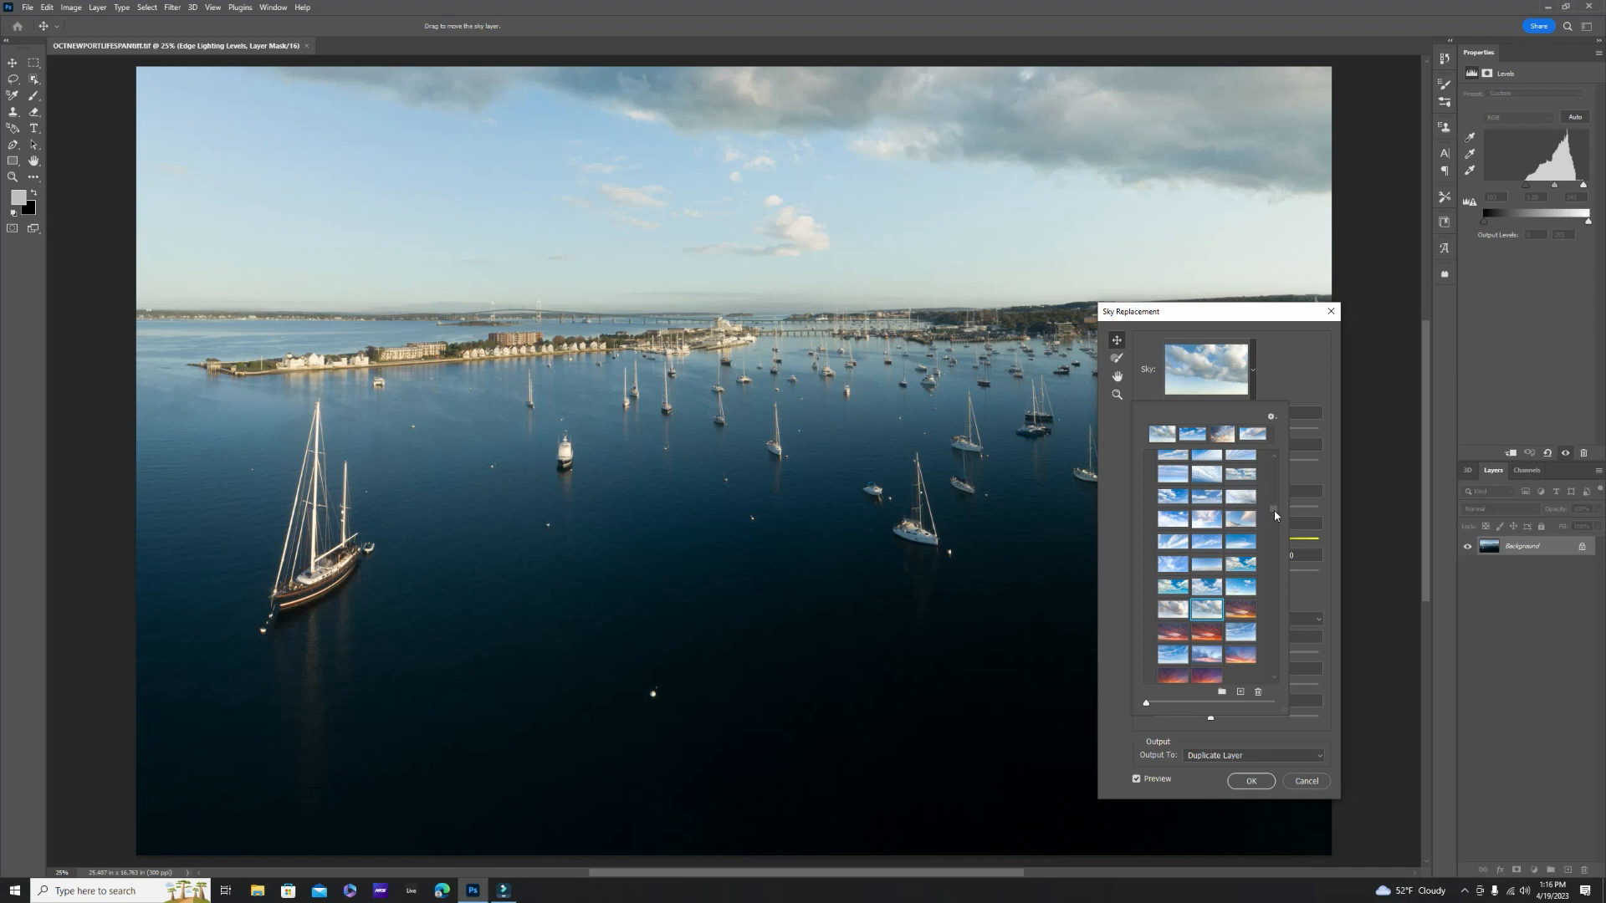
- Choose the blue sky preset with thin, streaky white clouds as the replacement and close the preset collection
{"action": "left_click_drag", "start_coordinate": [1272, 510], "coordinate": [1274, 509]}
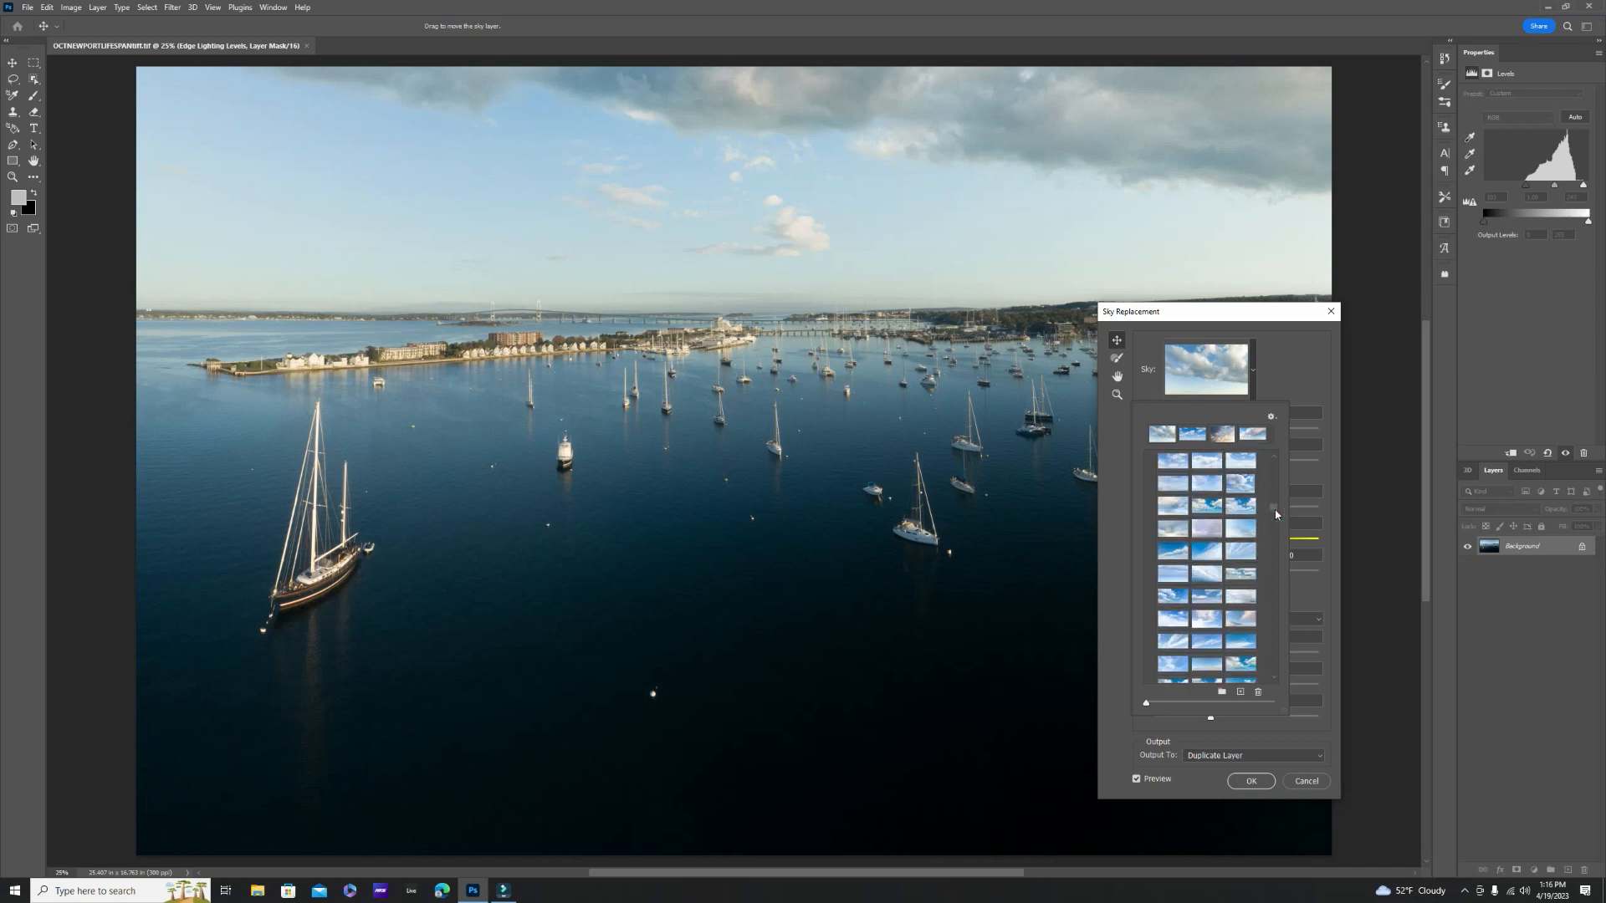
{"action": "scroll", "coordinate": [1276, 512], "scroll_direction": "up", "scroll_amount": 2}
{"action": "scroll", "coordinate": [1277, 513], "scroll_direction": "up", "scroll_amount": 2}
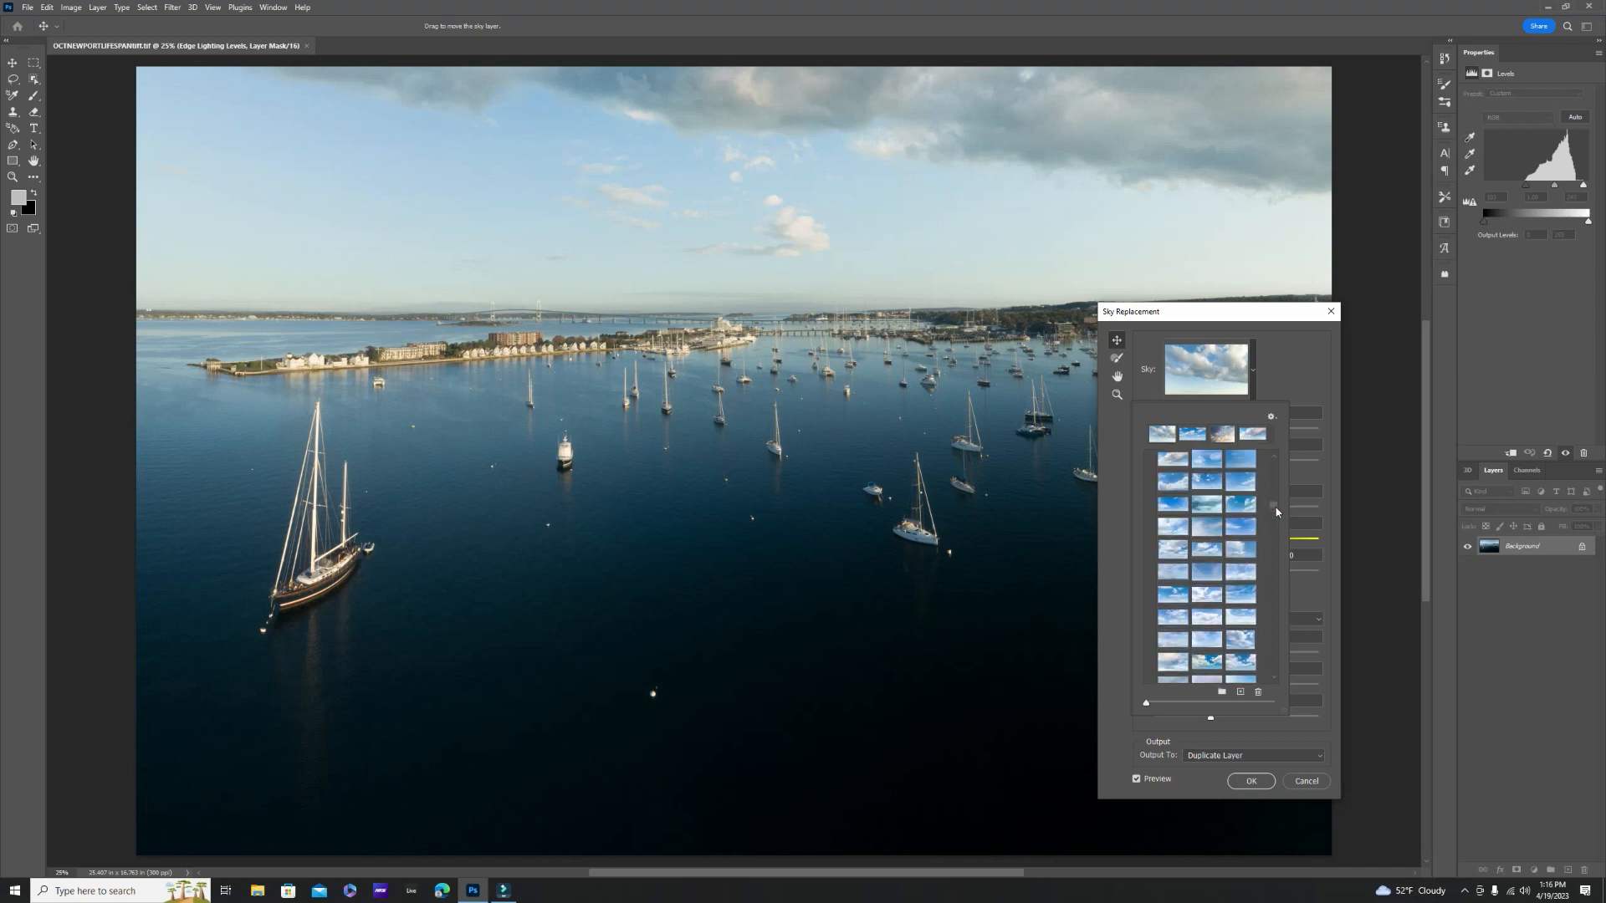
{"action": "scroll", "coordinate": [1276, 512], "scroll_direction": "up", "scroll_amount": 2}
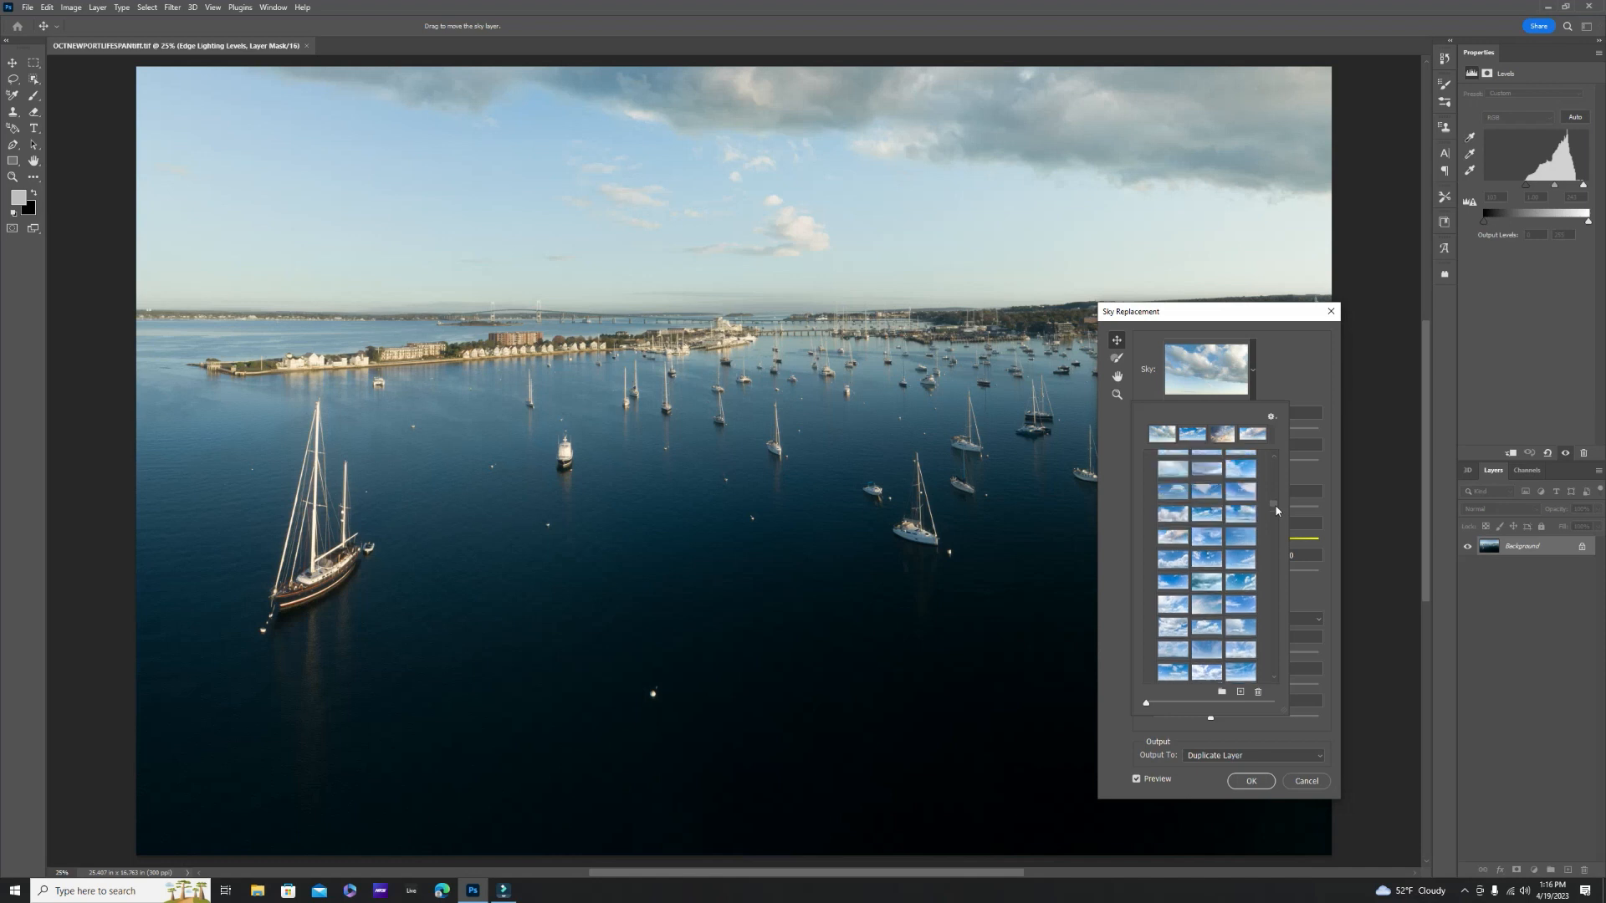
{"action": "left_click", "coordinate": [1240, 558]}
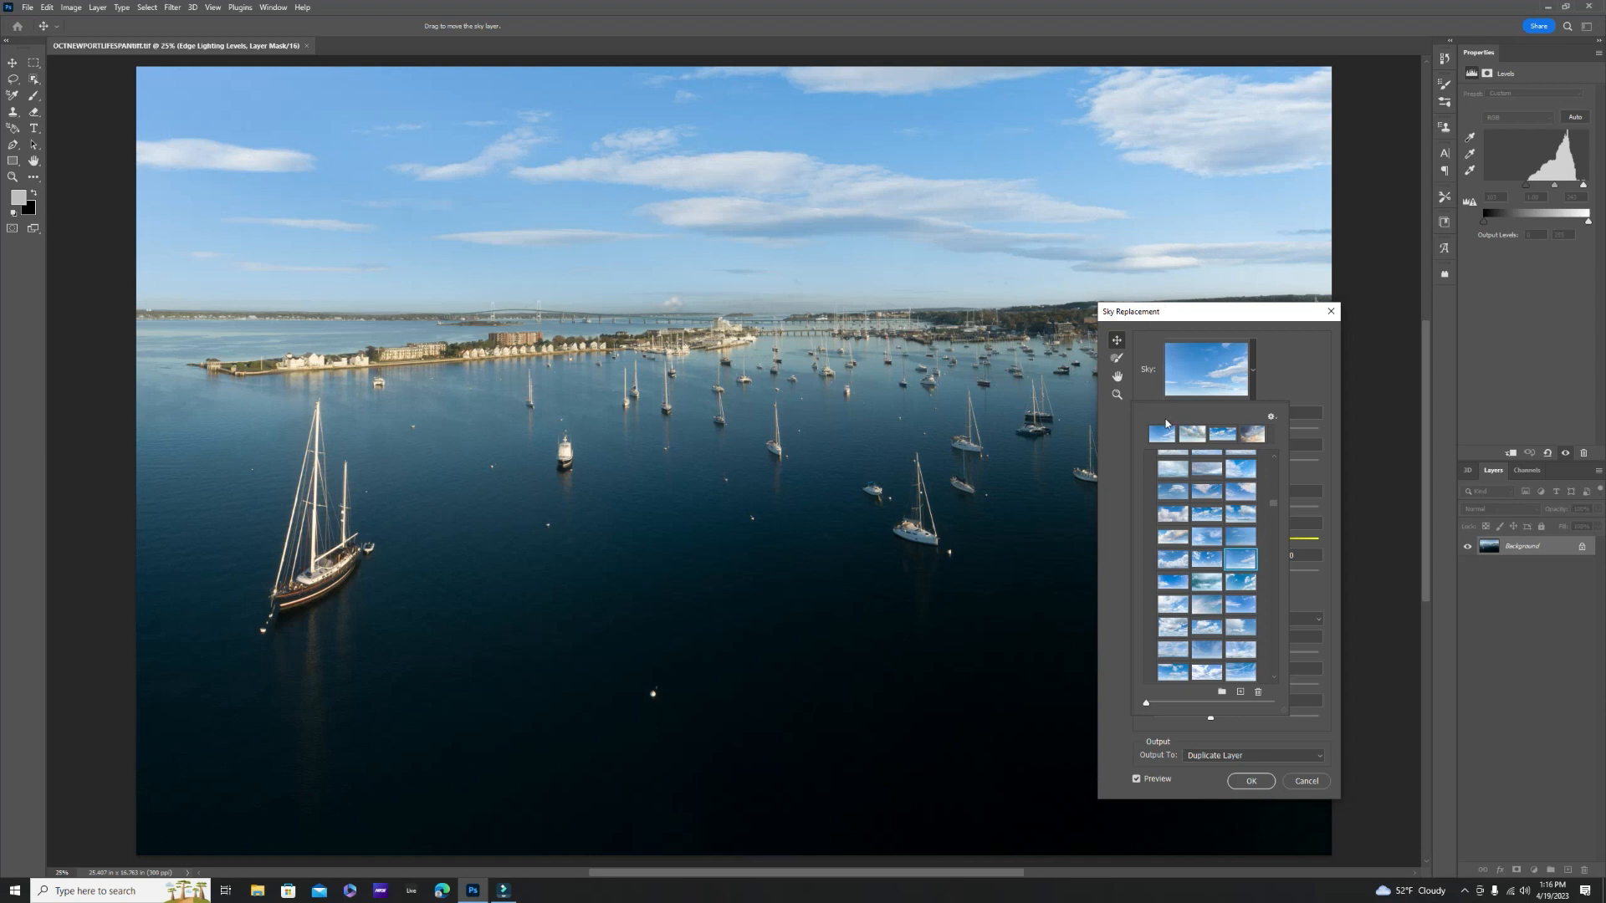
{"action": "left_click", "coordinate": [1284, 378]}
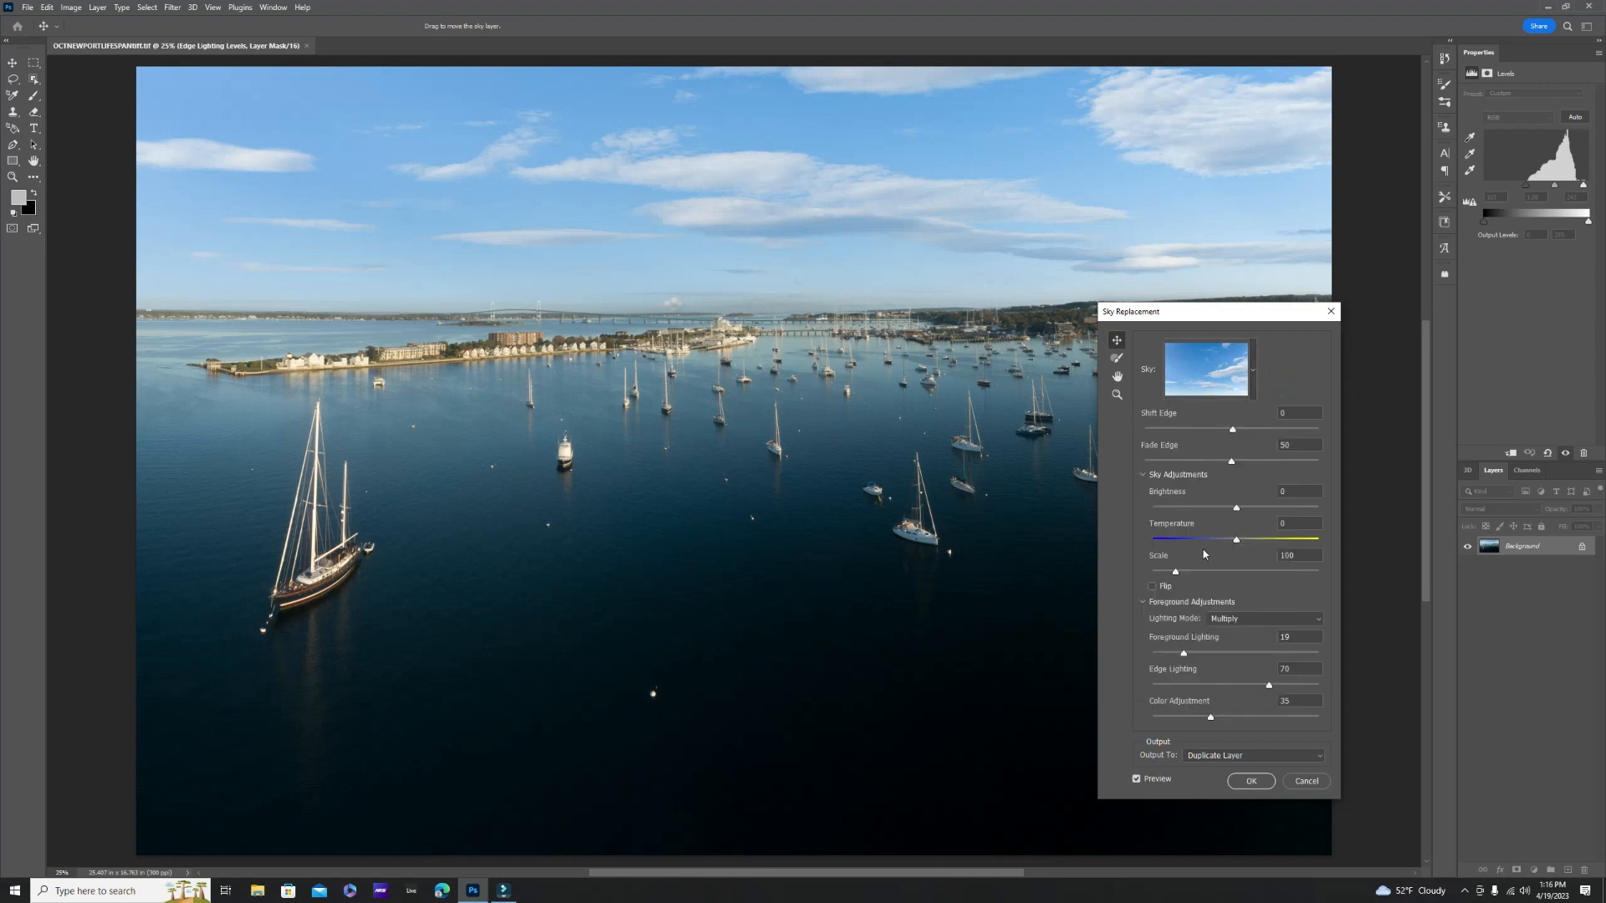
- Set the replacement sky's Temperature to 8, and blend its horizon with Shift Edge -20 and Fade Edge 85
{"action": "mouse_move", "coordinate": [1235, 539]}
{"action": "left_mouse_down"}
{"action": "mouse_move", "coordinate": [1217, 542]}
{"action": "mouse_move", "coordinate": [1242, 547]}
{"action": "left_mouse_up"}
{"action": "left_click_drag", "start_coordinate": [1238, 513], "coordinate": [1235, 512]}
{"action": "left_click", "coordinate": [1116, 394]}
{"action": "left_click", "coordinate": [580, 326]}
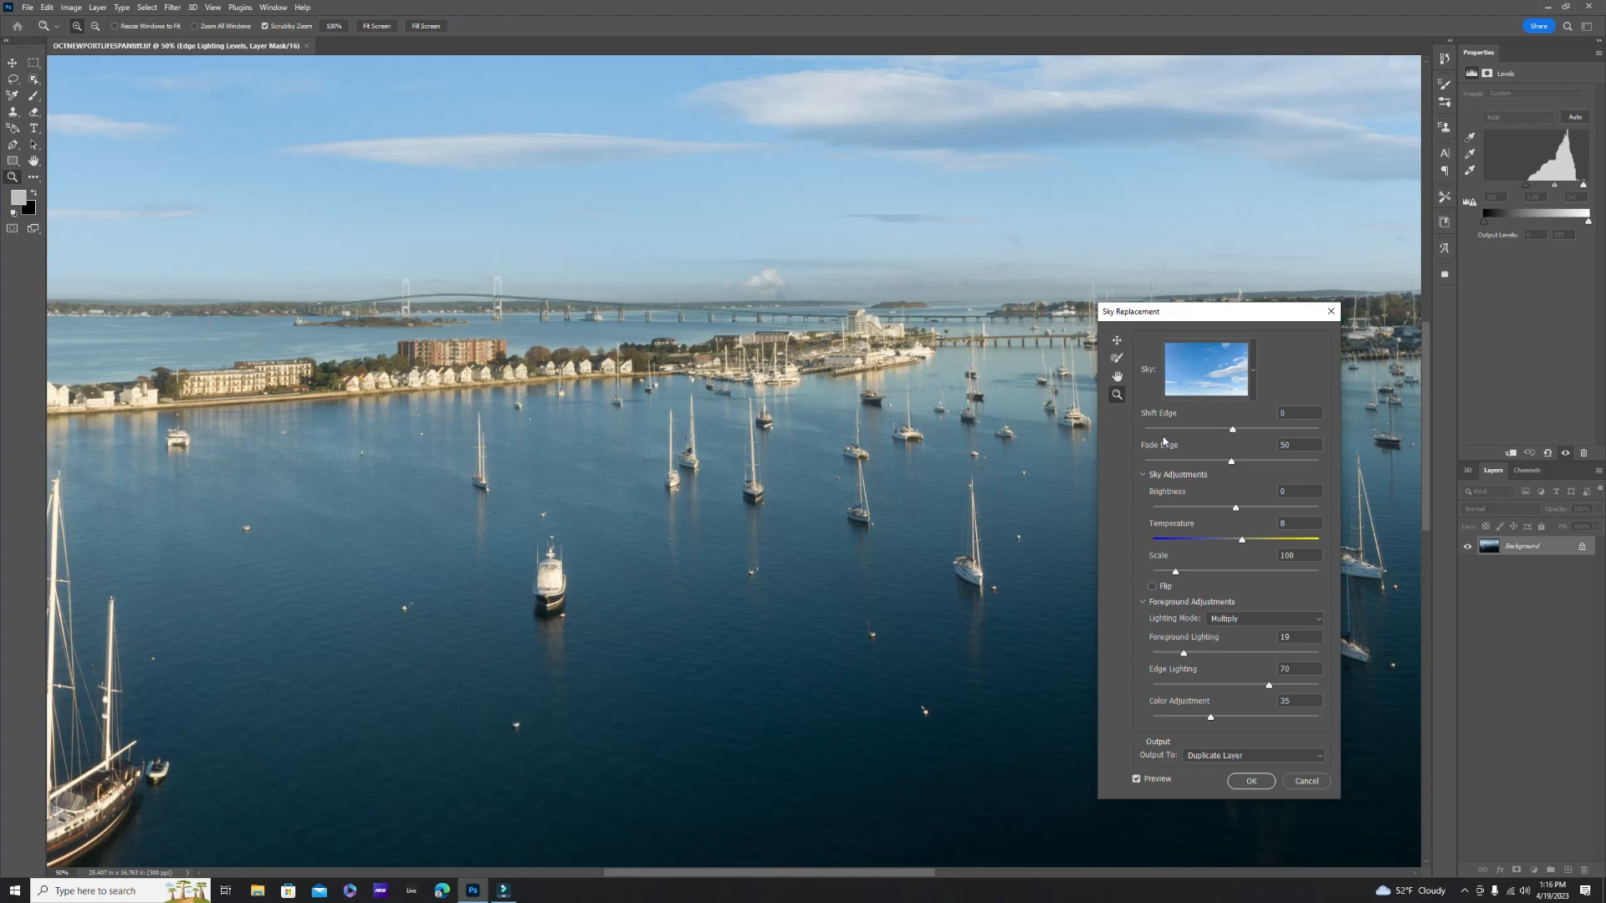
{"action": "left_click_drag", "start_coordinate": [1230, 466], "coordinate": [1218, 431]}
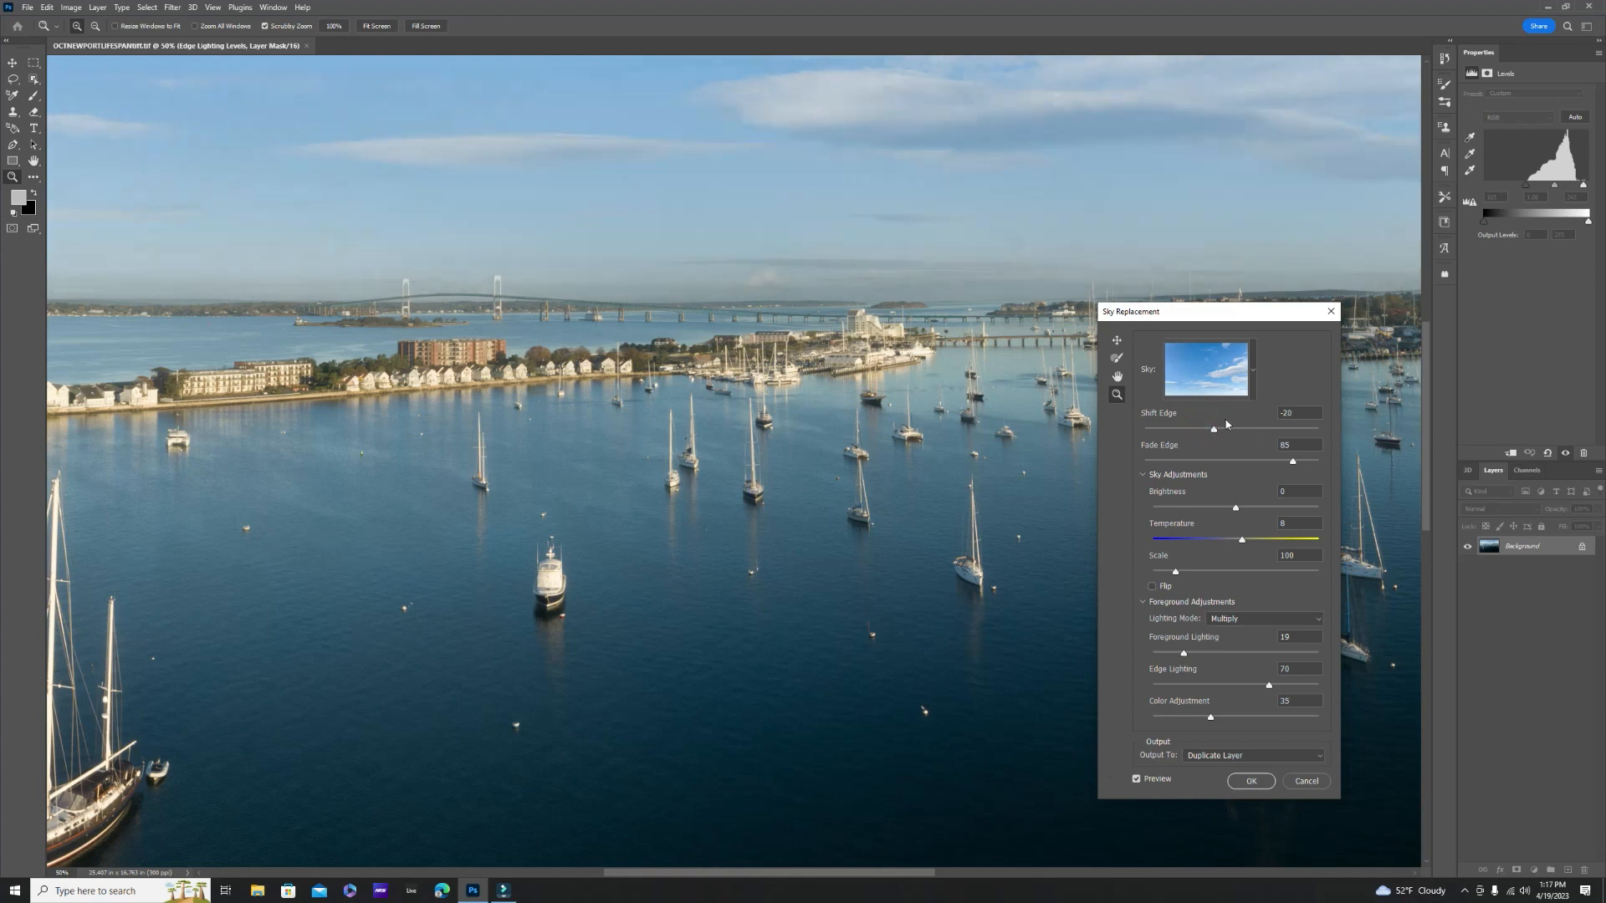
- Set Foreground Lighting to 48, lower Color Adjustment slightly, and apply the sky replacement as a duplicate layer
{"action": "left_click_drag", "start_coordinate": [1187, 657], "coordinate": [1232, 655]}
{"action": "right_click", "coordinate": [818, 412]}
{"action": "left_click", "coordinate": [821, 414]}
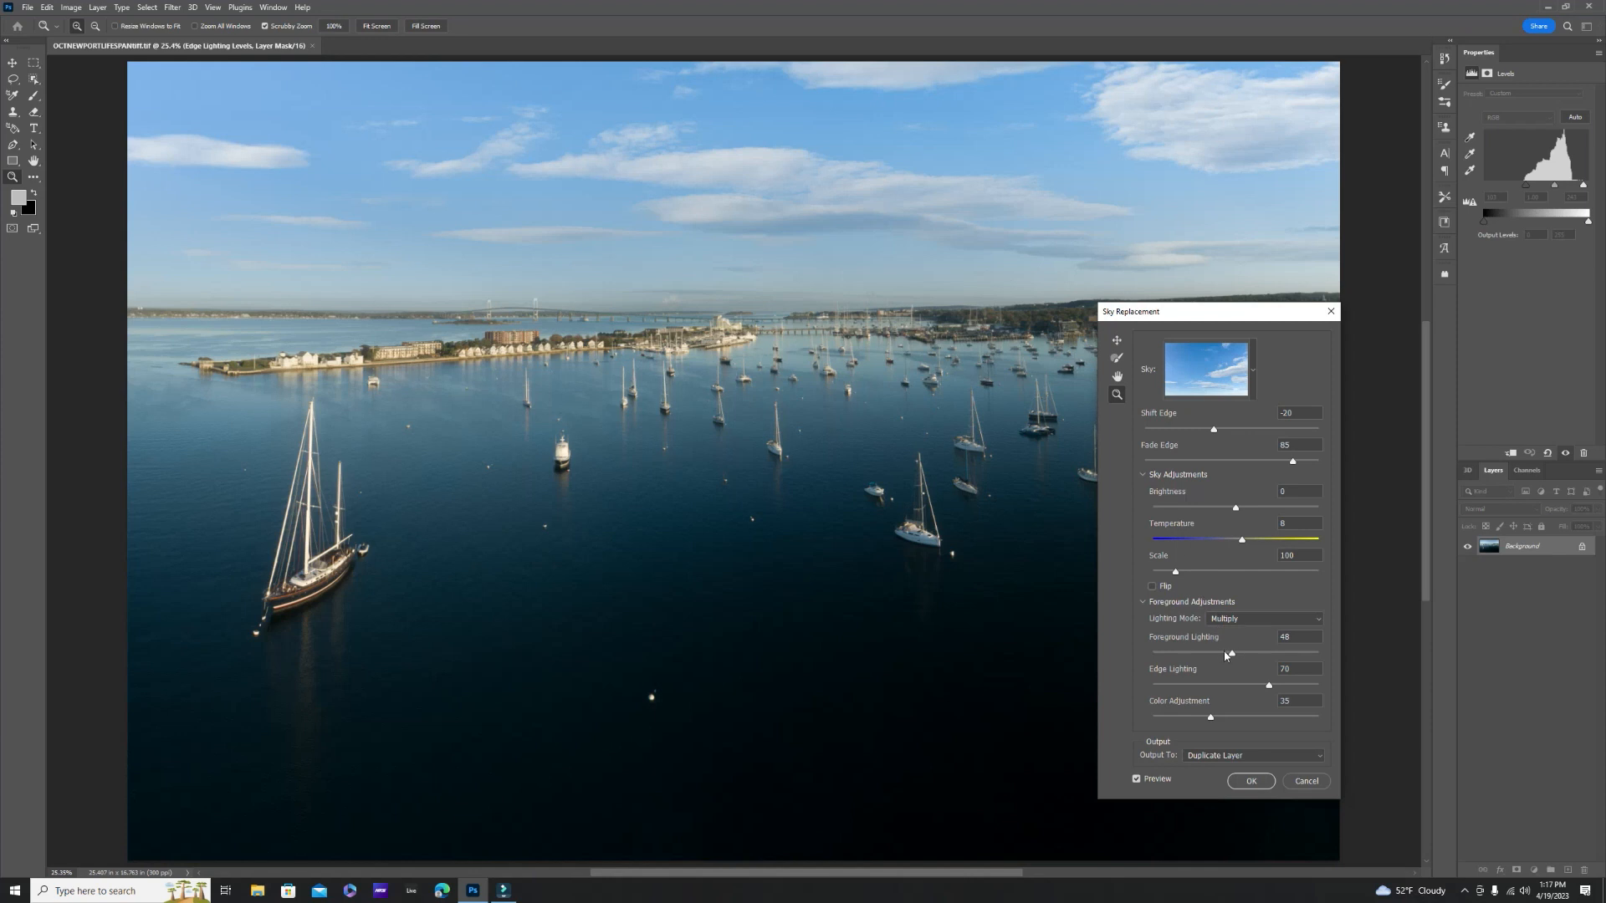
{"action": "left_click_drag", "start_coordinate": [1211, 718], "coordinate": [1205, 717]}
{"action": "left_click", "coordinate": [1249, 781]}
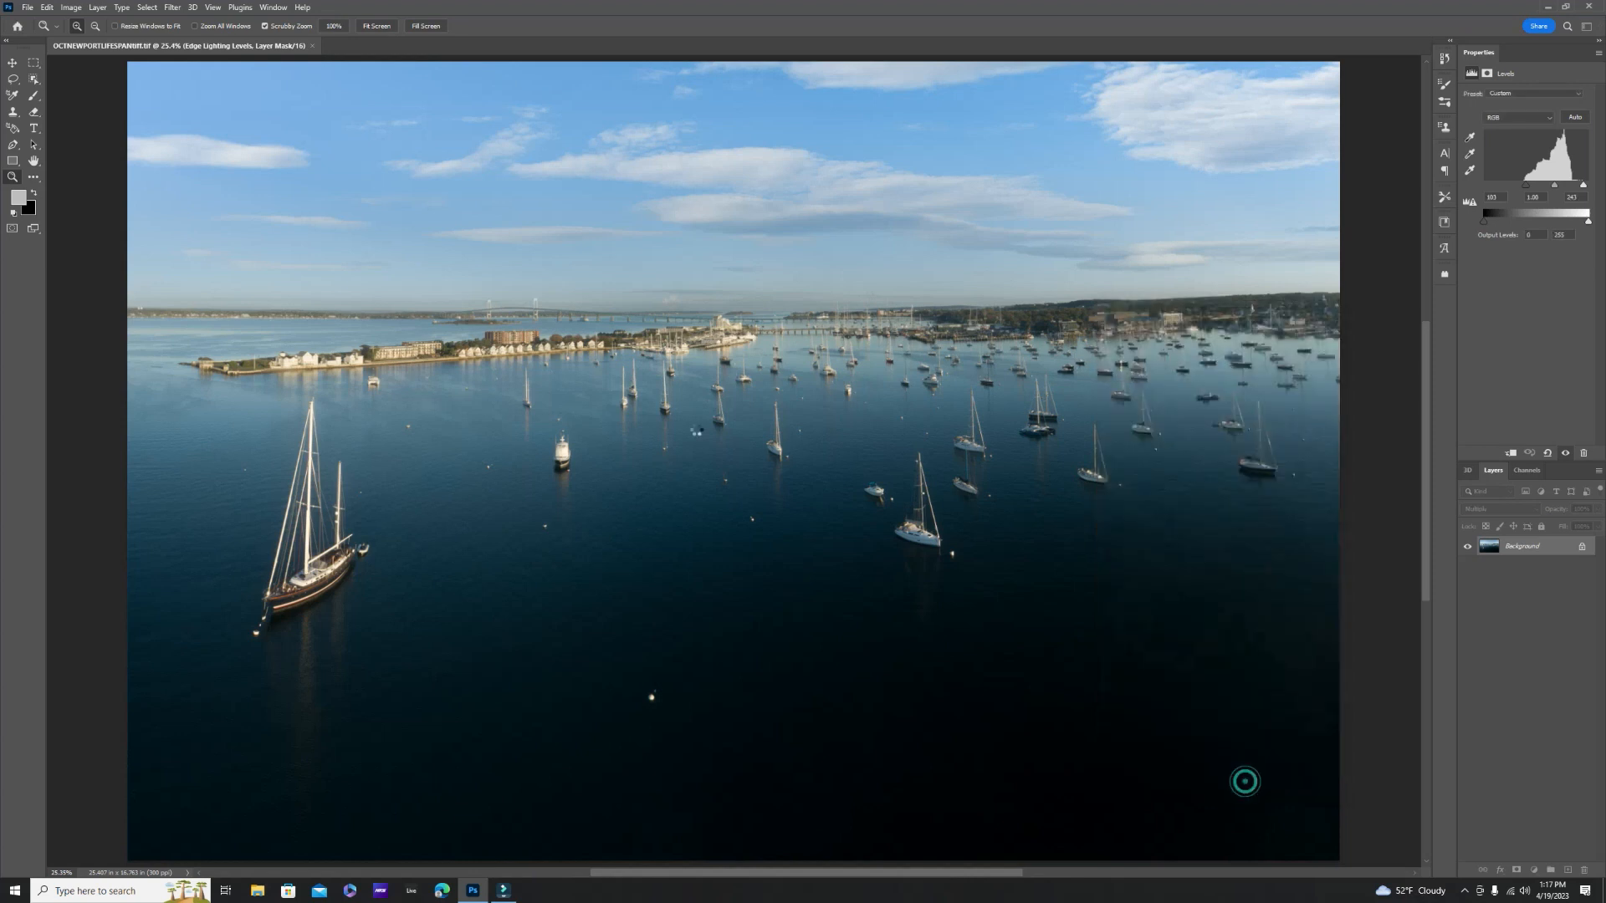
{"action": "left_click", "coordinate": [30, 8]}
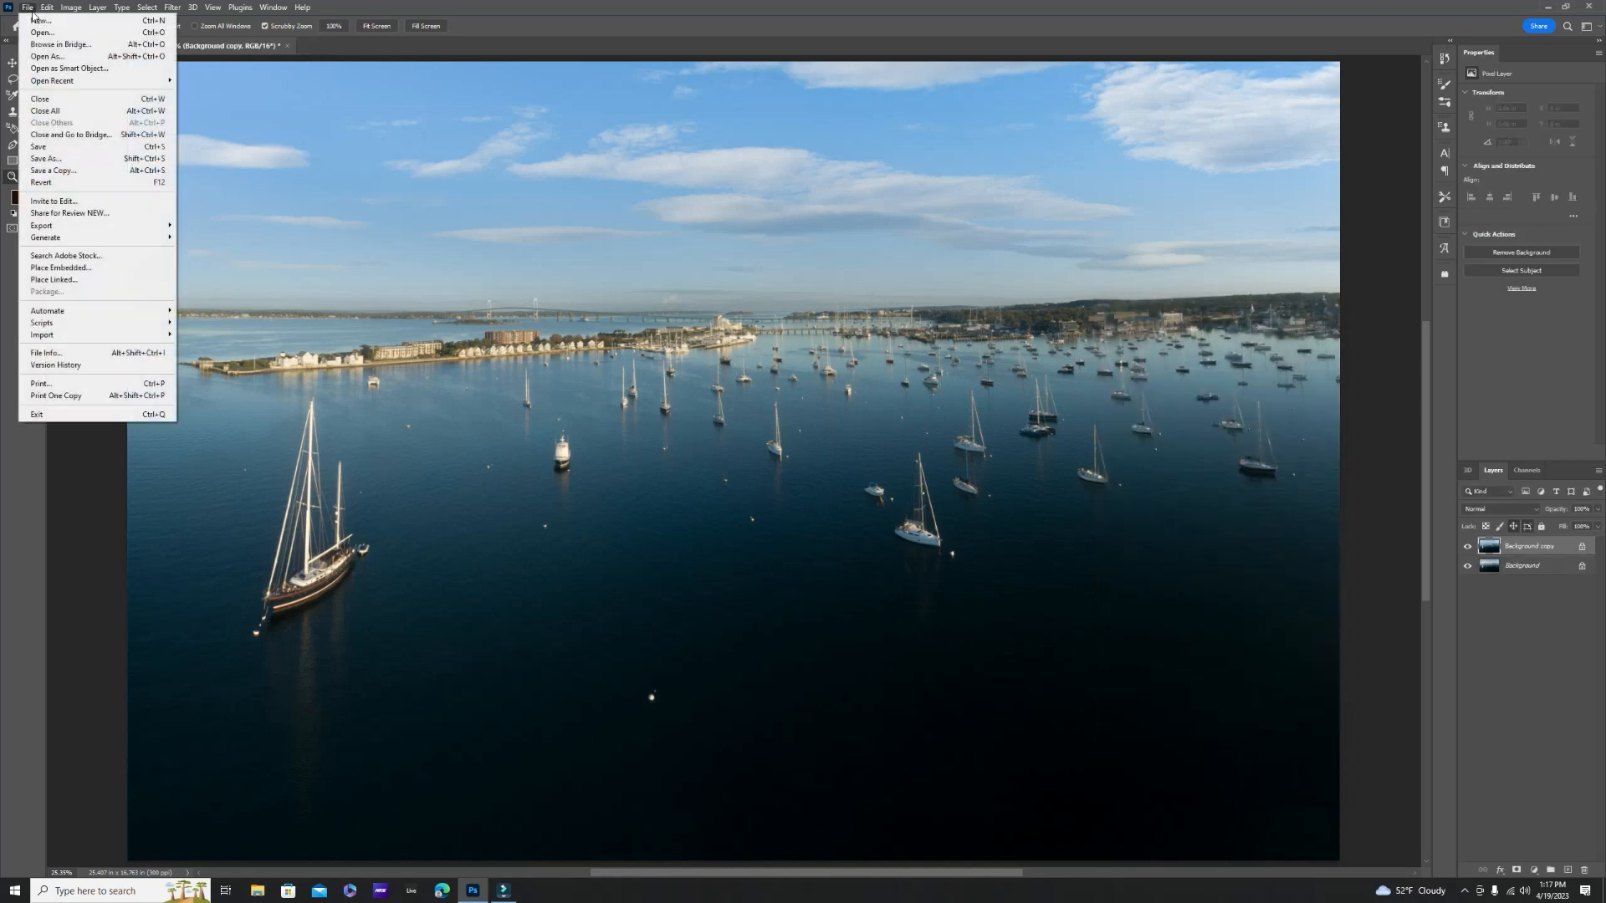
{"action": "left_click", "coordinate": [84, 159]}
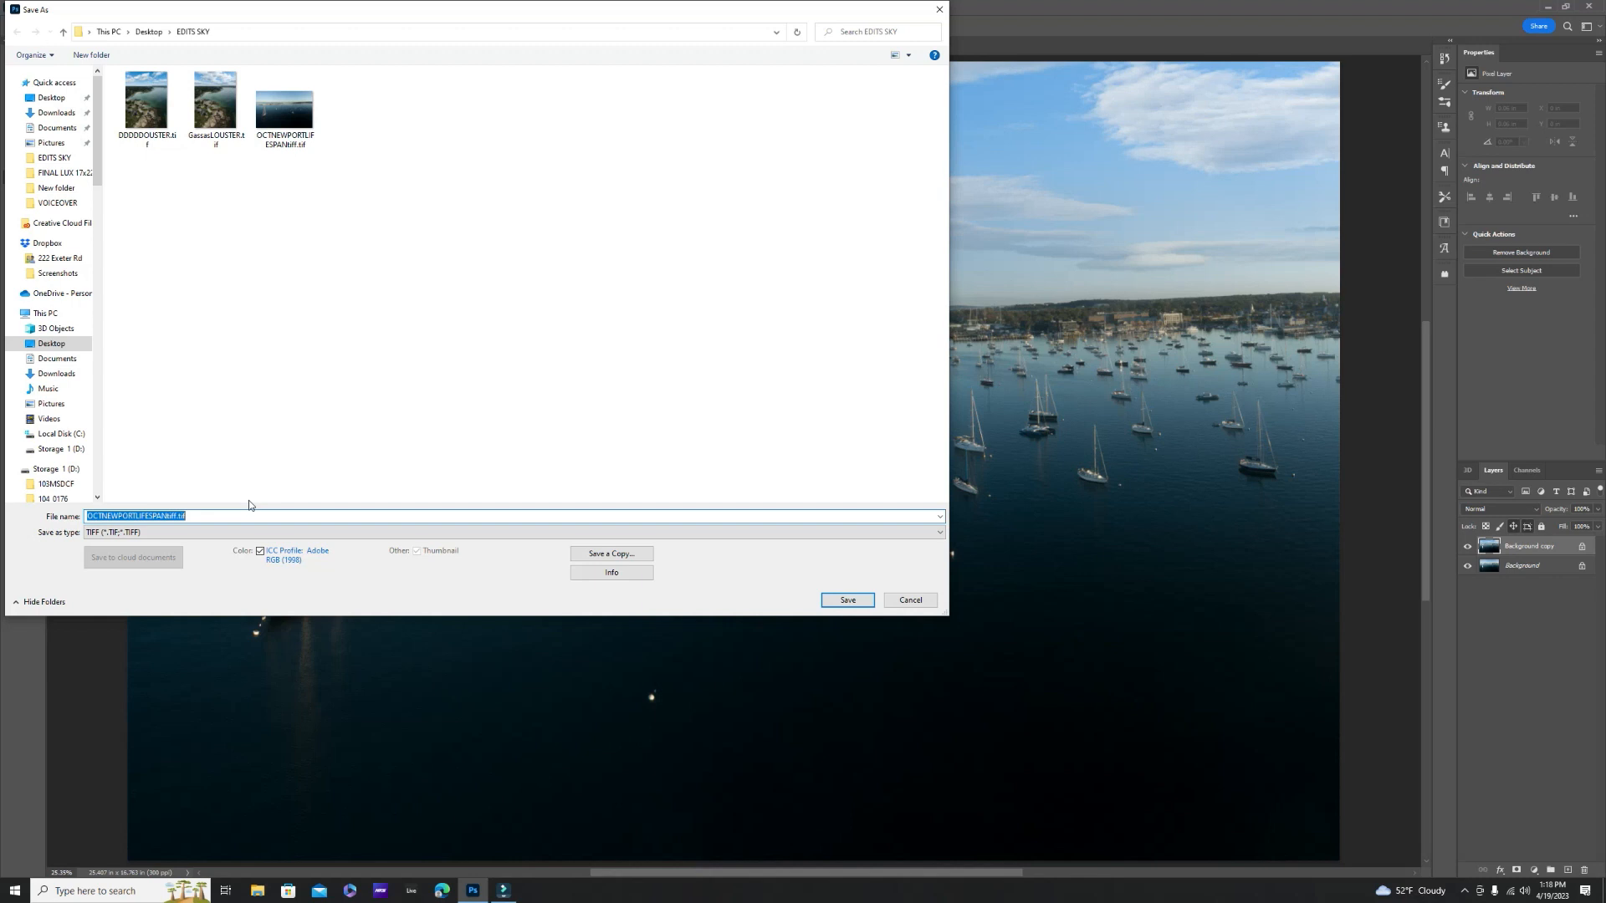
{"action": "key", "text": "Escape"}
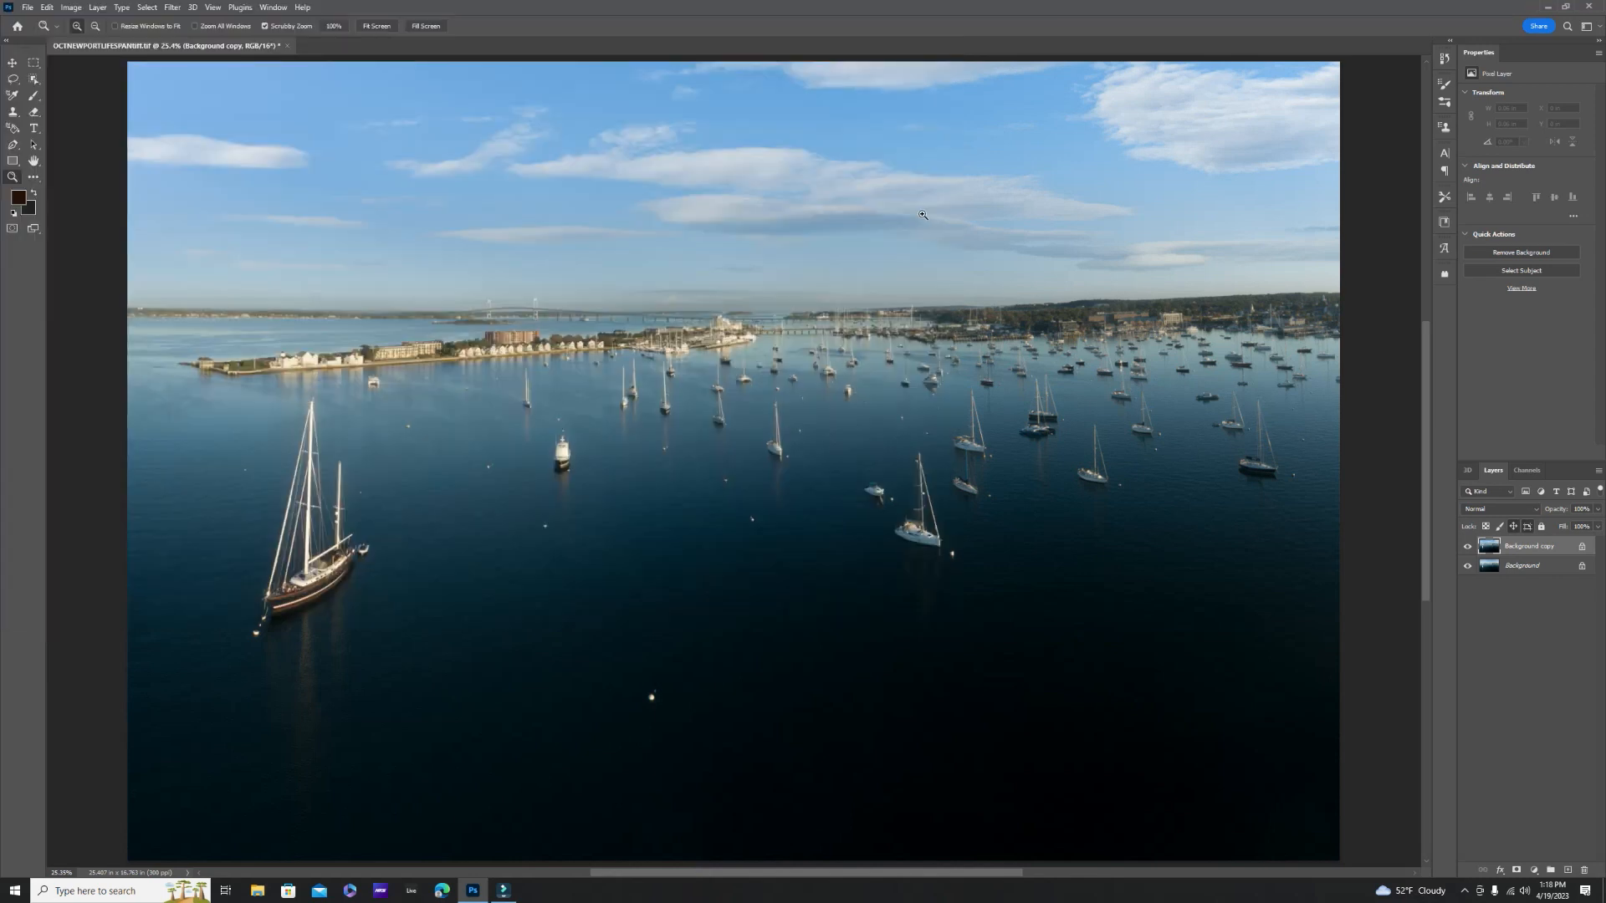